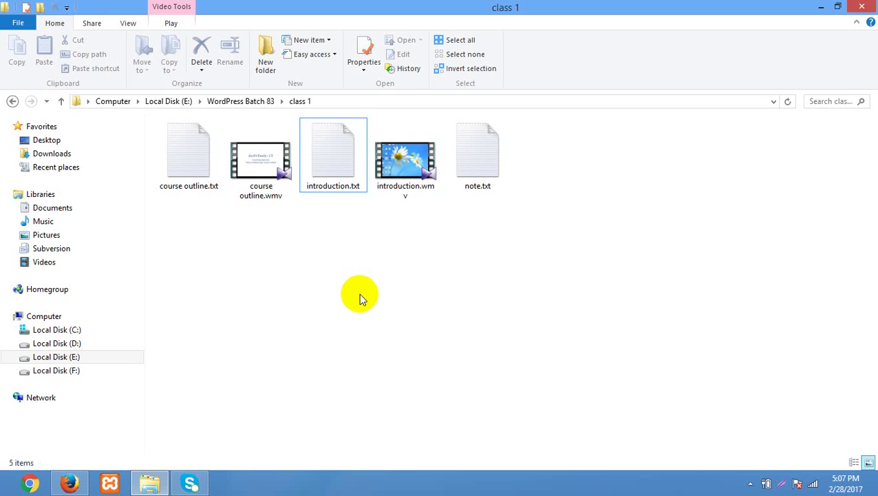
Create a new text document in the class 1 folder and delete course outline.txt.
right_click(358, 294)
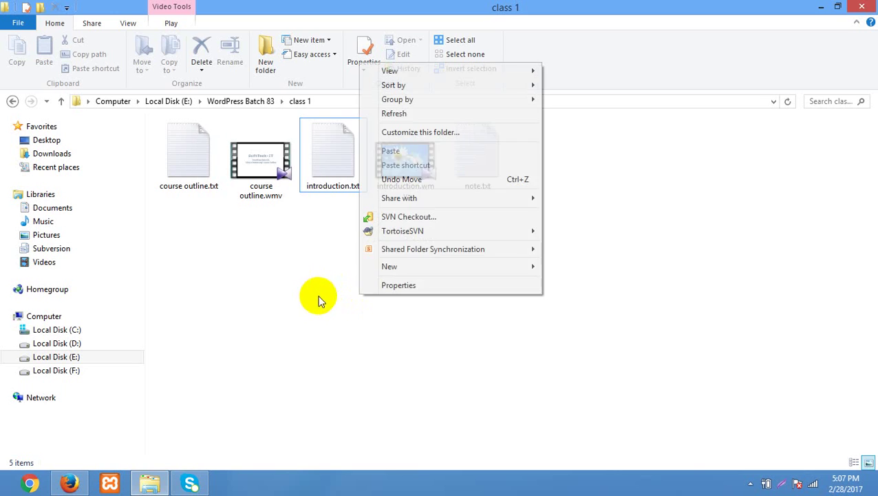
mouse_move(401, 270)
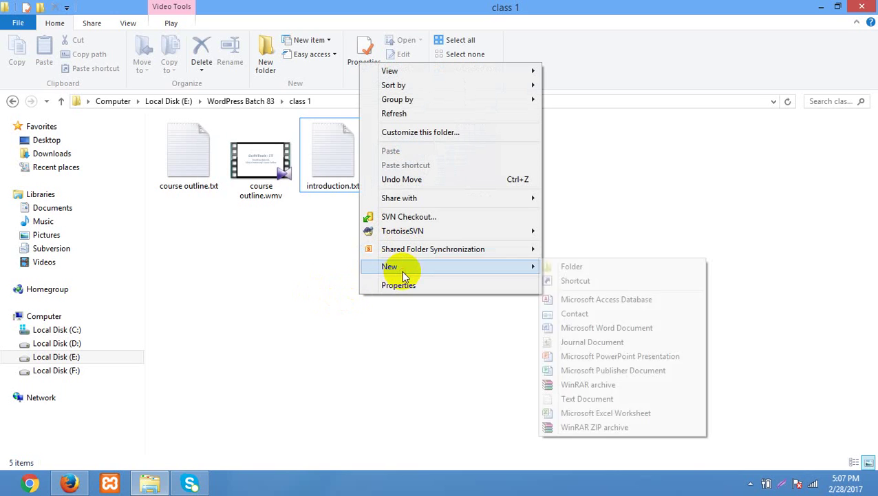
click(584, 400)
drag(468, 275, 464, 170)
key(Home)
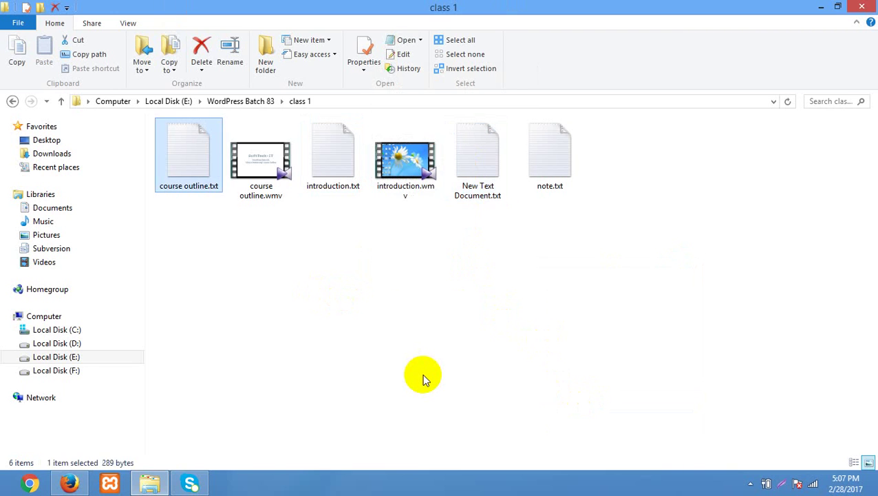
key(Delete)
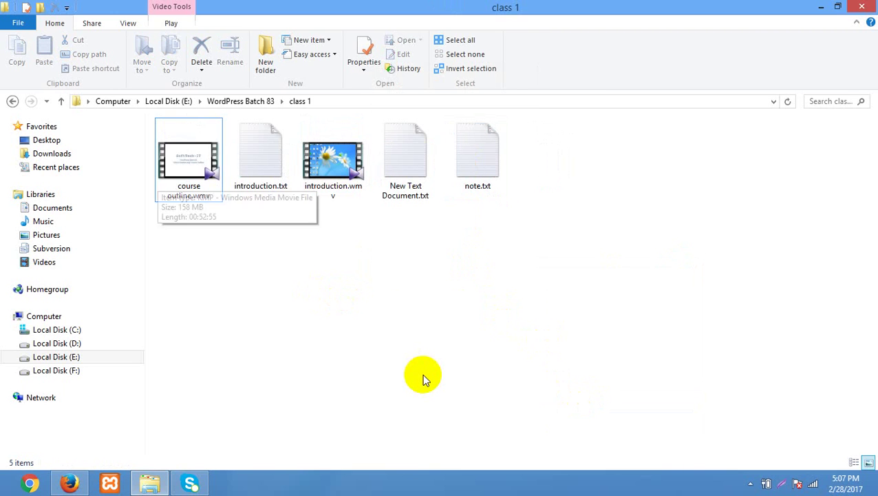
Restore course outline.txt from the Recycle Bin to its original folder and close the bin.
click(821, 7)
click(820, 6)
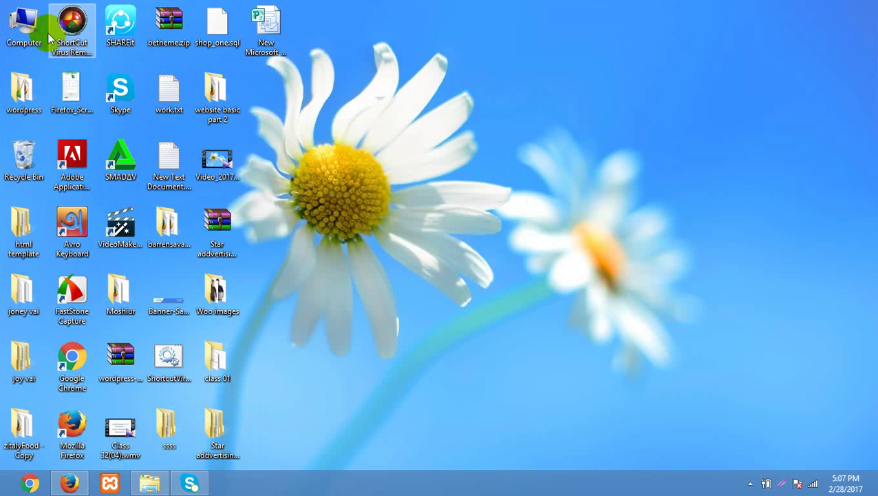
double_click(18, 160)
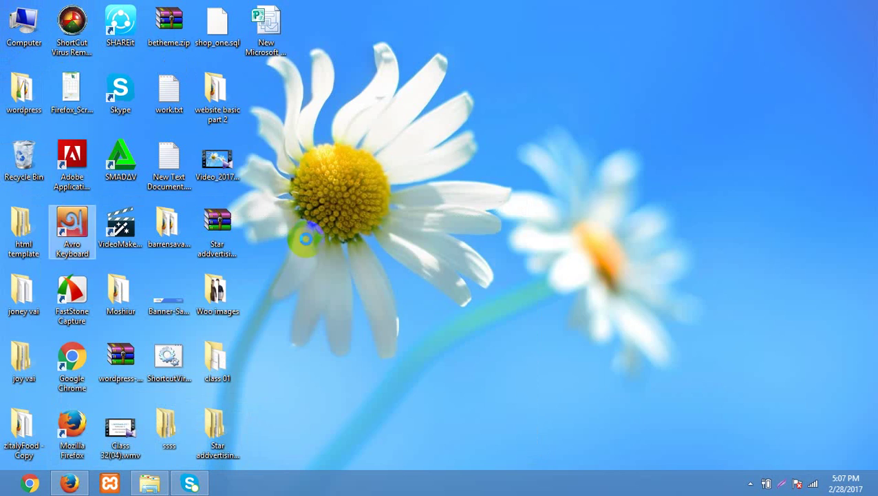
click(745, 114)
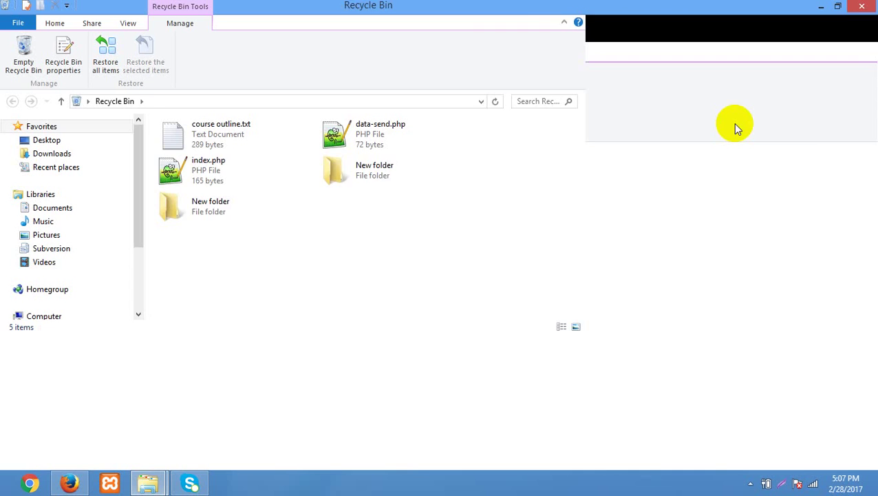
right_click(199, 139)
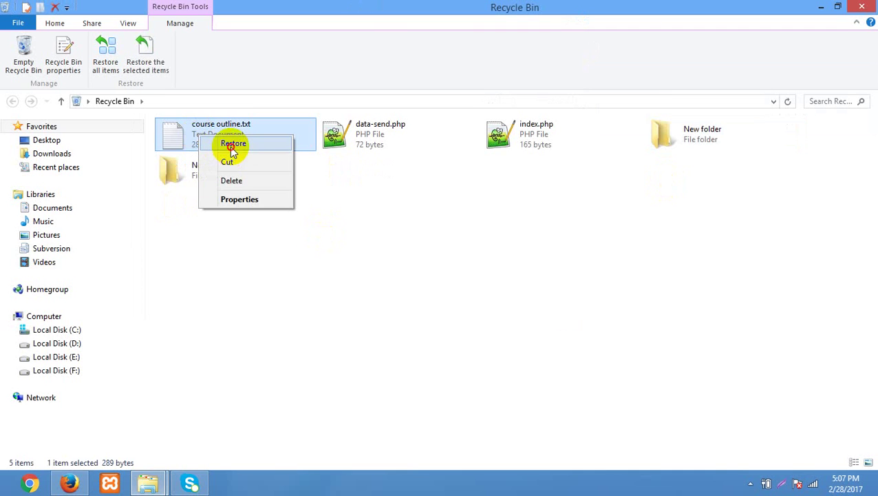
click(230, 145)
click(863, 9)
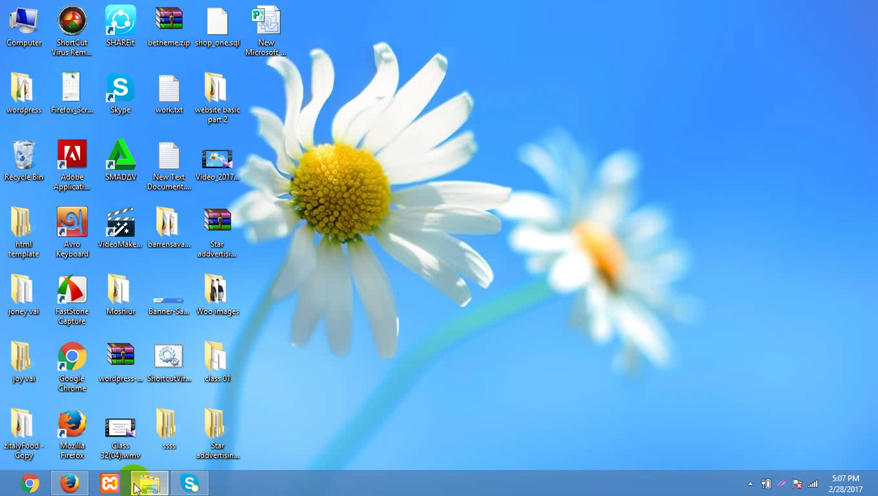
Return to the class 1 folder and delete New Text Document.txt.
click(150, 482)
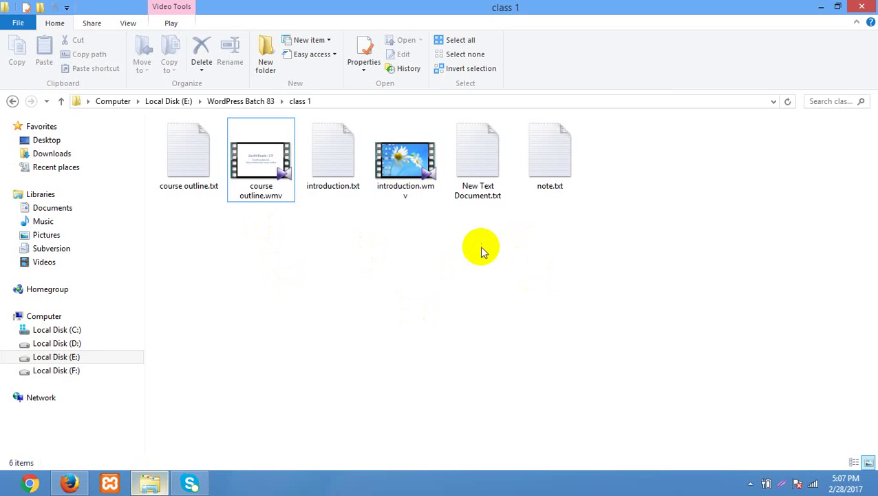
click(485, 178)
key(Delete)
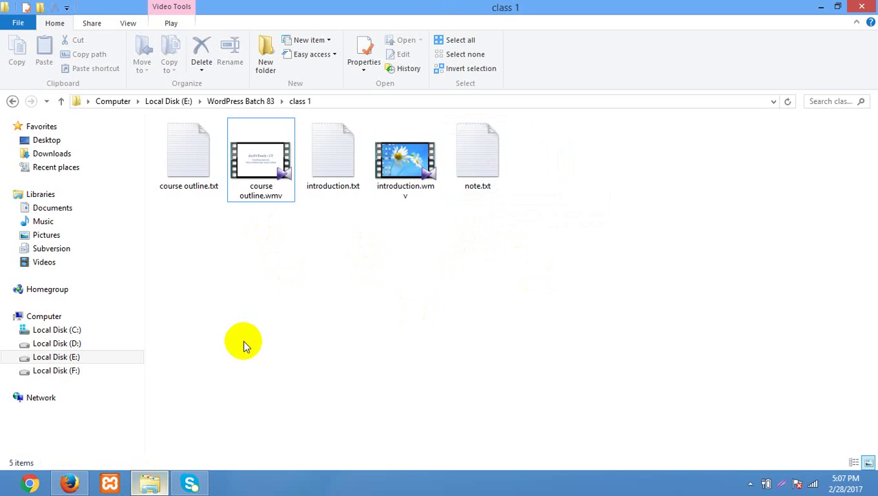
Create a new text document in the class 1 folder and name it eite.txt.
right_click(265, 283)
mouse_move(316, 261)
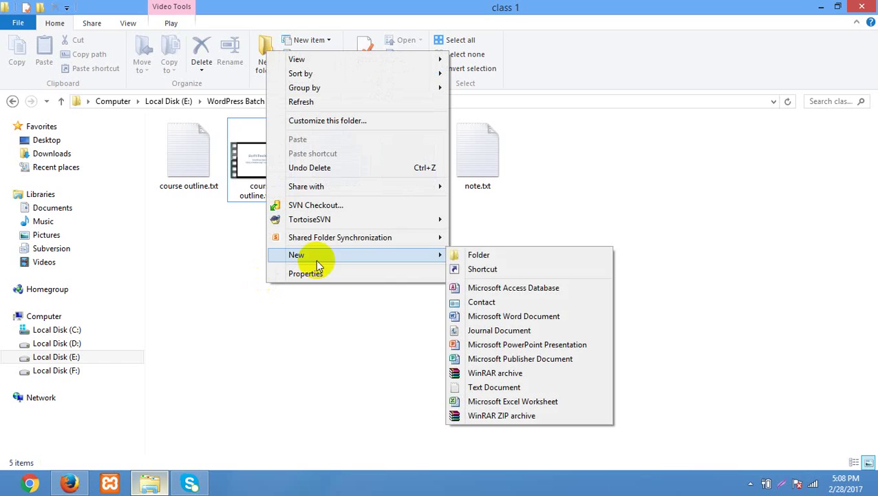
click(488, 389)
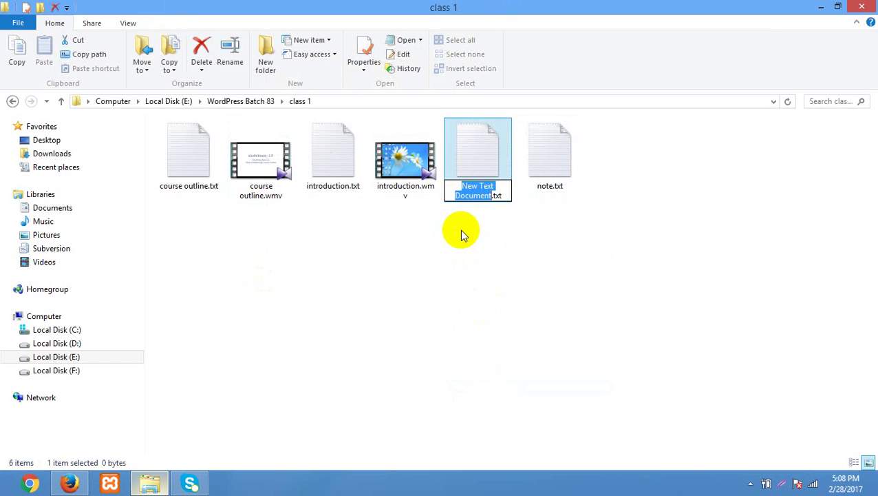
key(BackSpace)
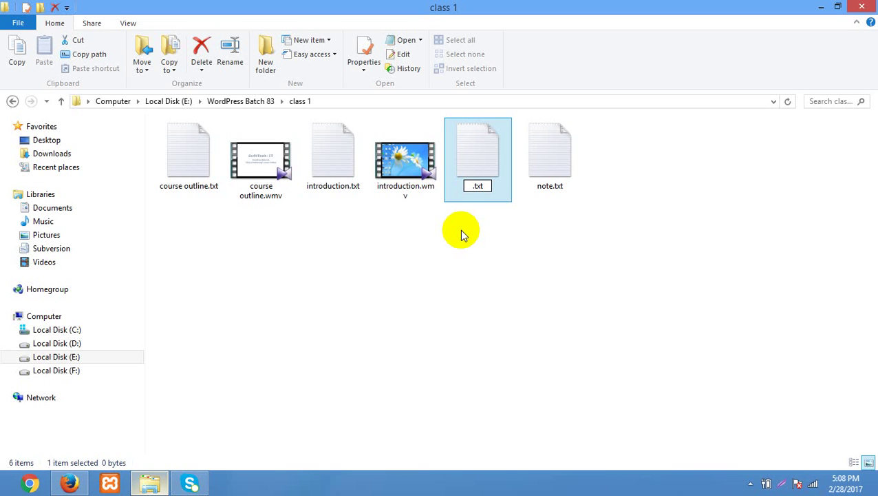
text(eite)
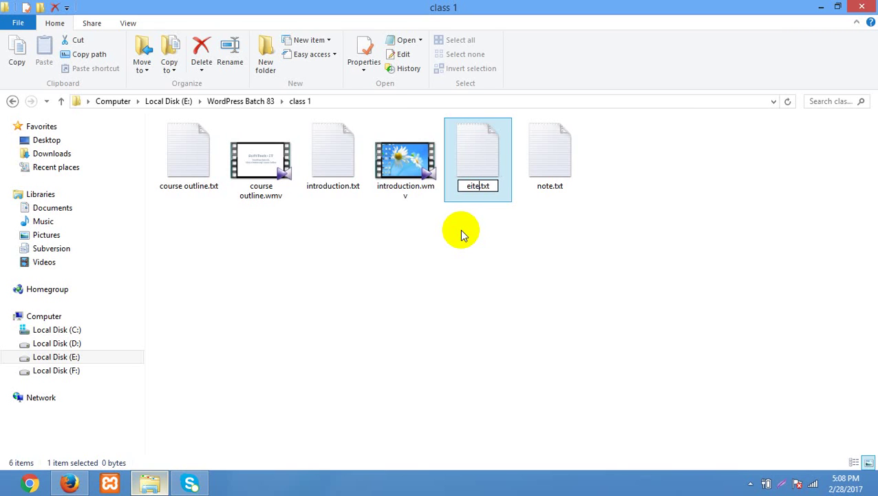
click(471, 263)
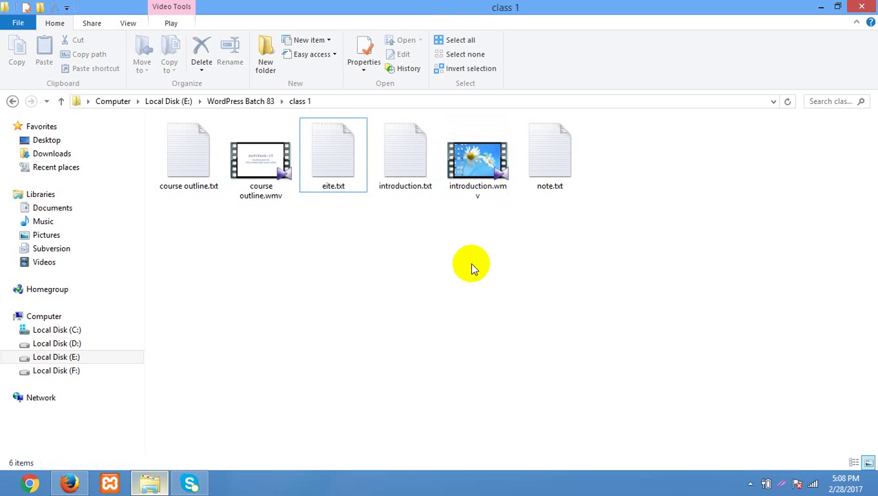
click(335, 188)
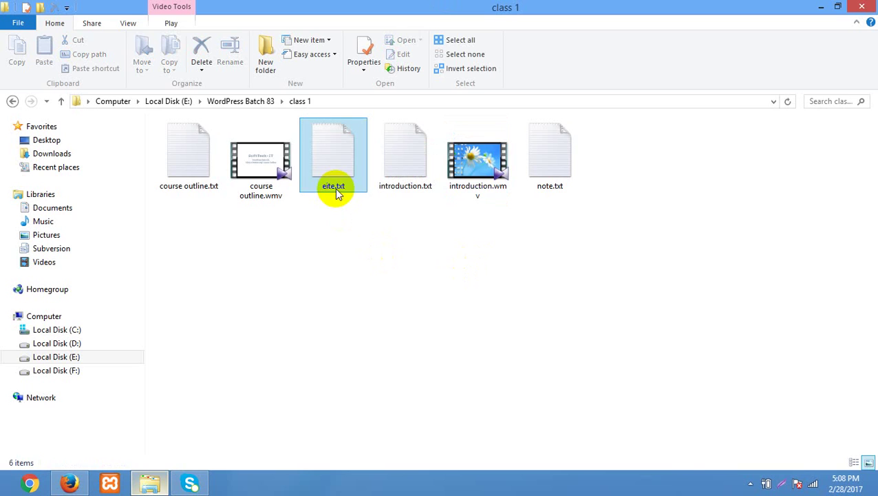
click(314, 294)
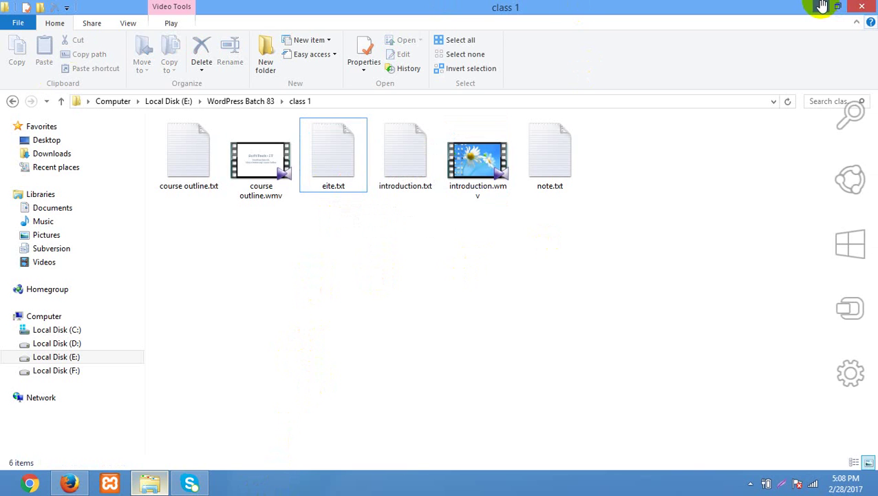
Open the Computer window from the desktop and turn off file name extensions in the class 1 folder window.
click(861, 7)
double_click(21, 26)
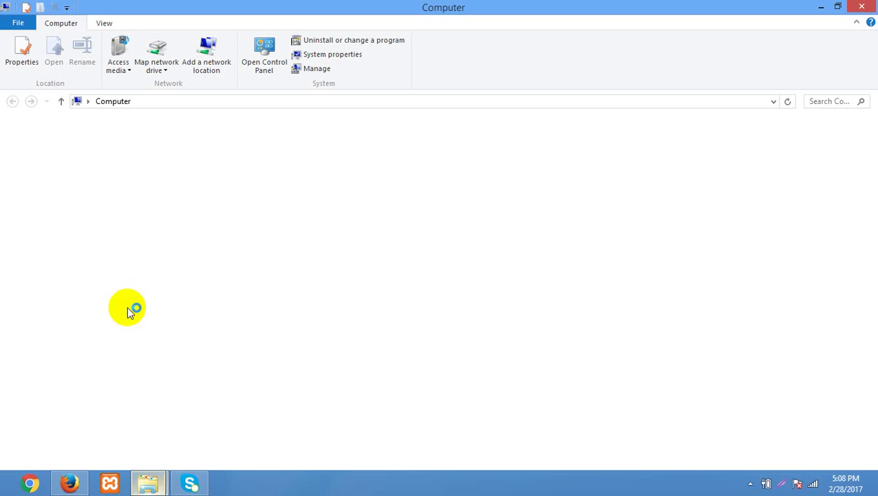
mouse_move(162, 482)
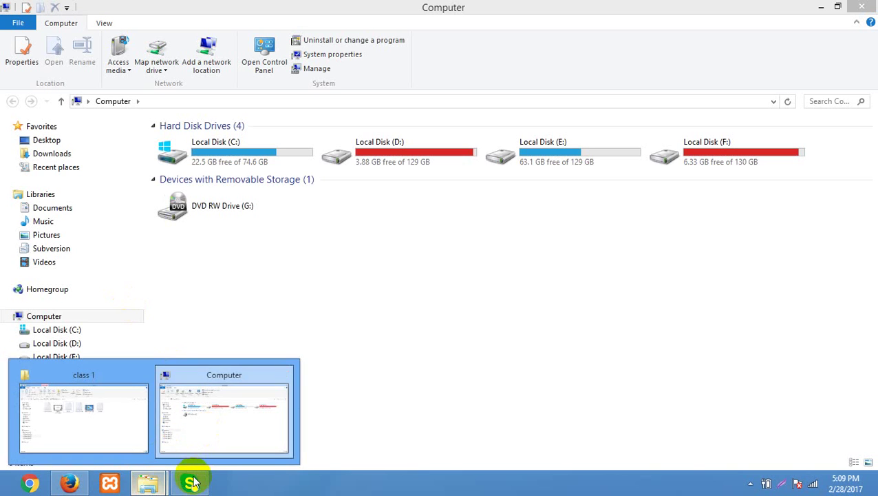
click(94, 410)
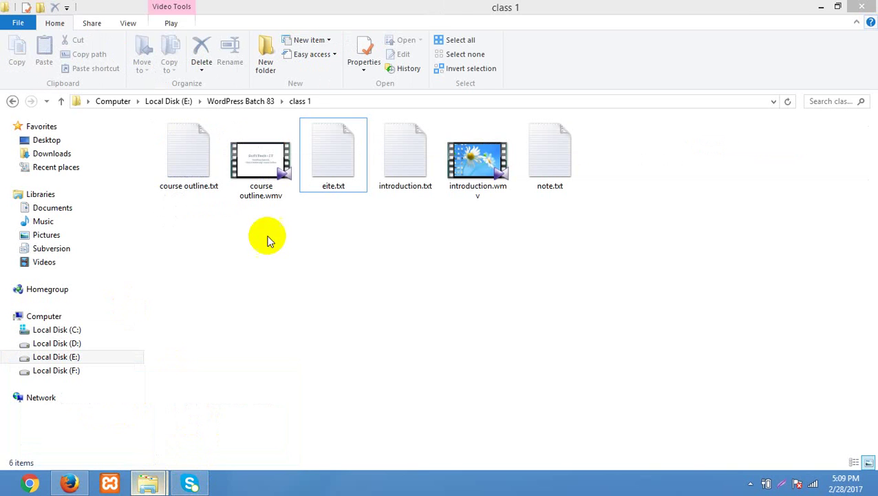
click(128, 22)
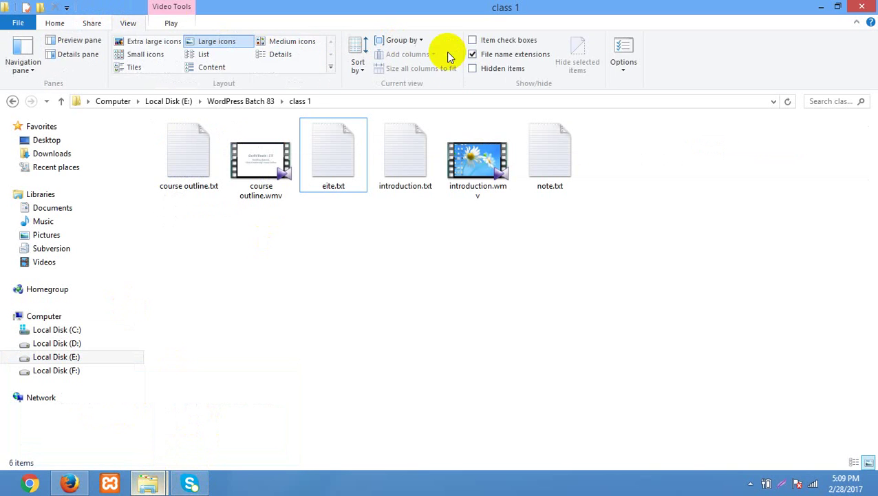
click(485, 55)
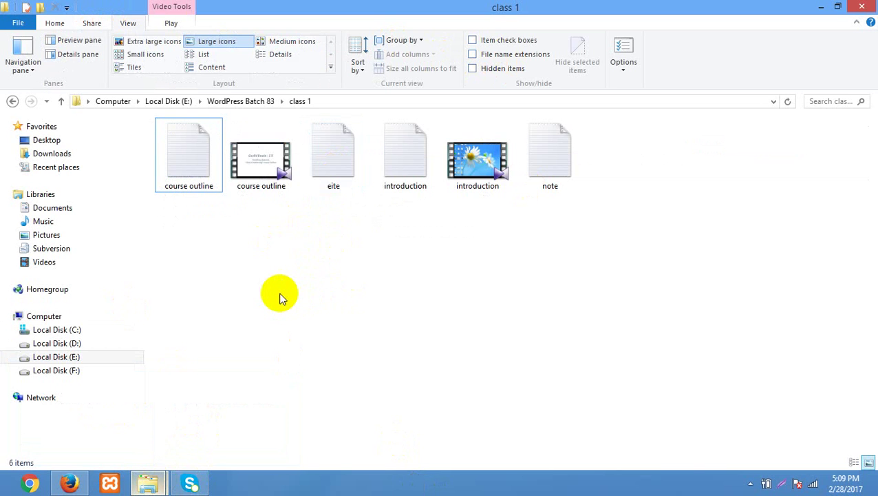
Open the Control Panel from the Computer window and display its items as large icons.
click(147, 483)
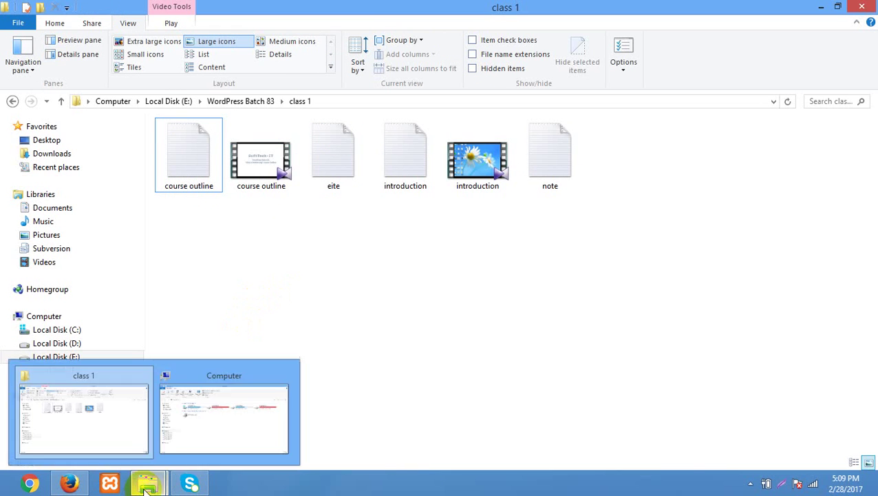
click(216, 420)
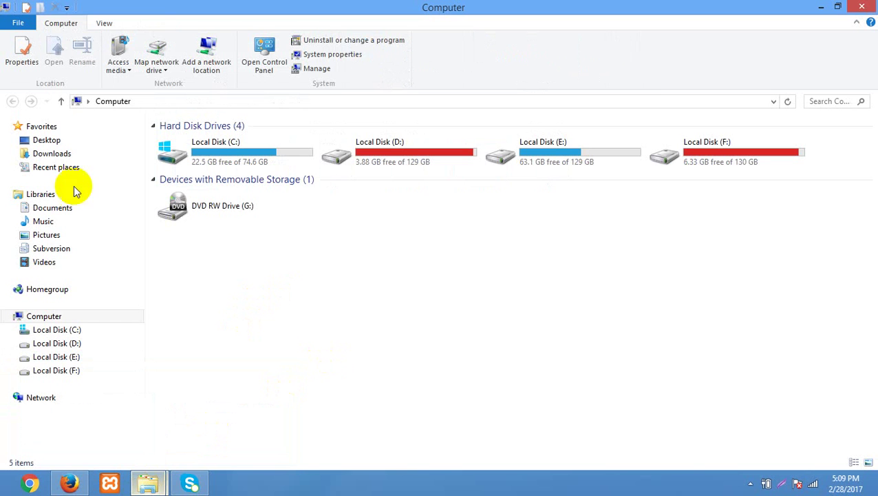
click(267, 65)
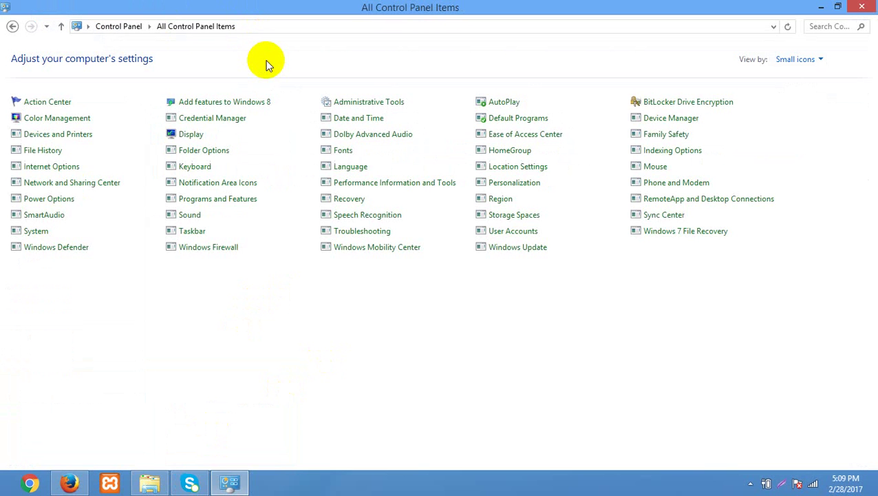
click(811, 60)
click(809, 77)
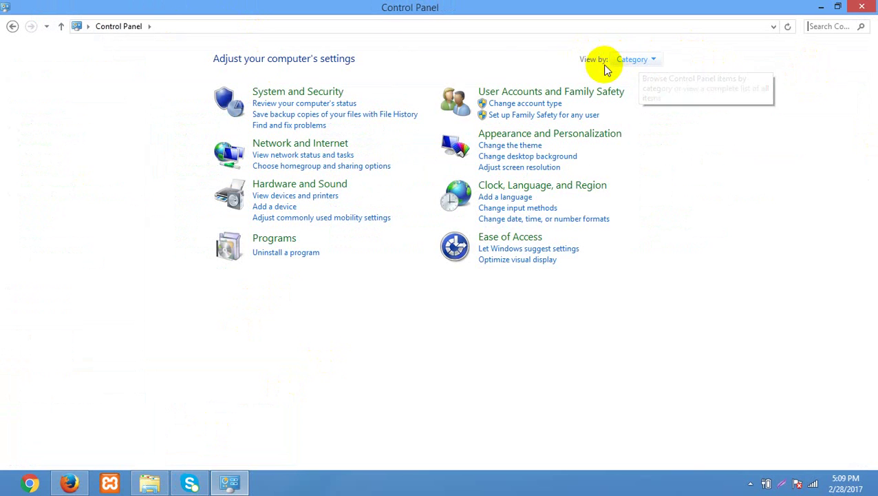
click(632, 61)
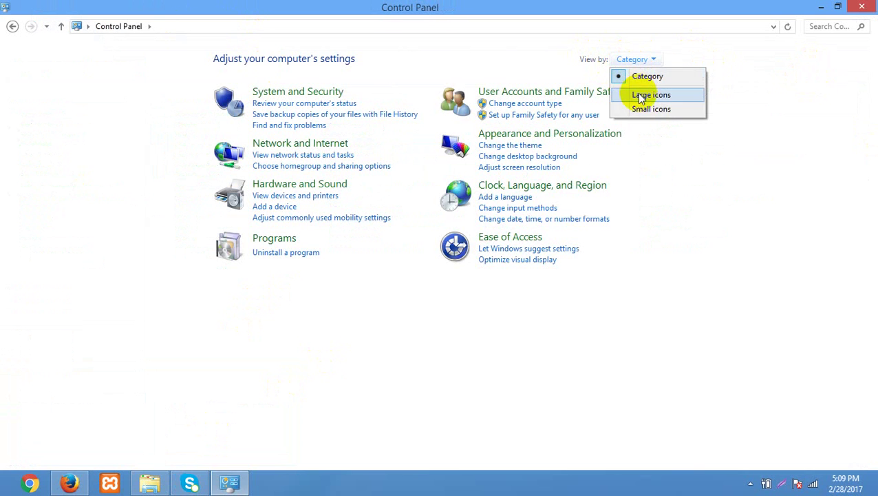
click(637, 94)
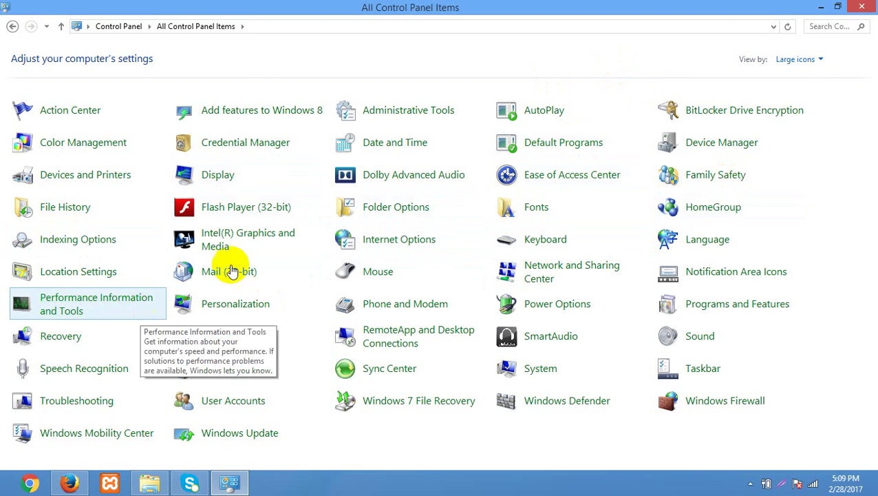
Disable hiding extensions for known file types in Folder Options and apply the change.
click(384, 207)
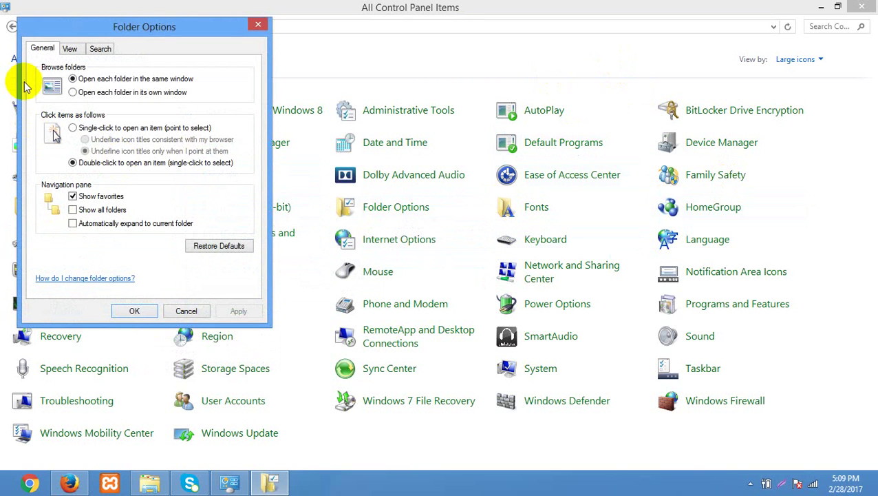
click(68, 50)
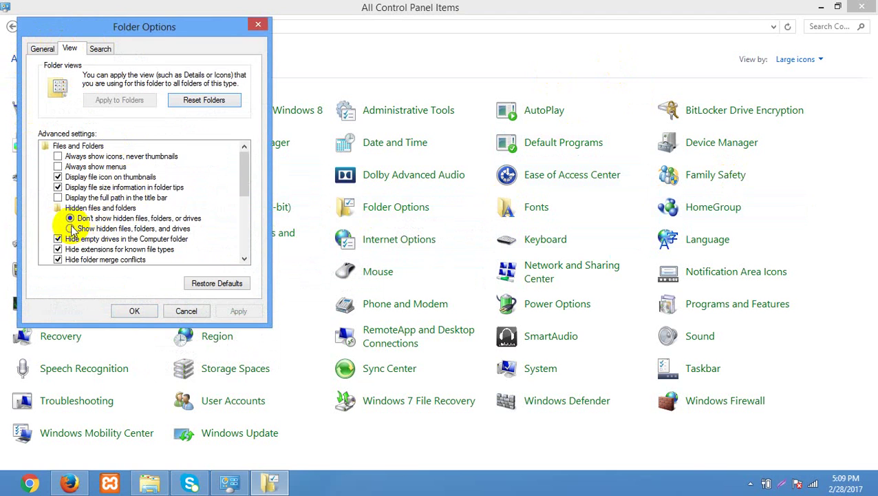
drag(245, 172, 221, 198)
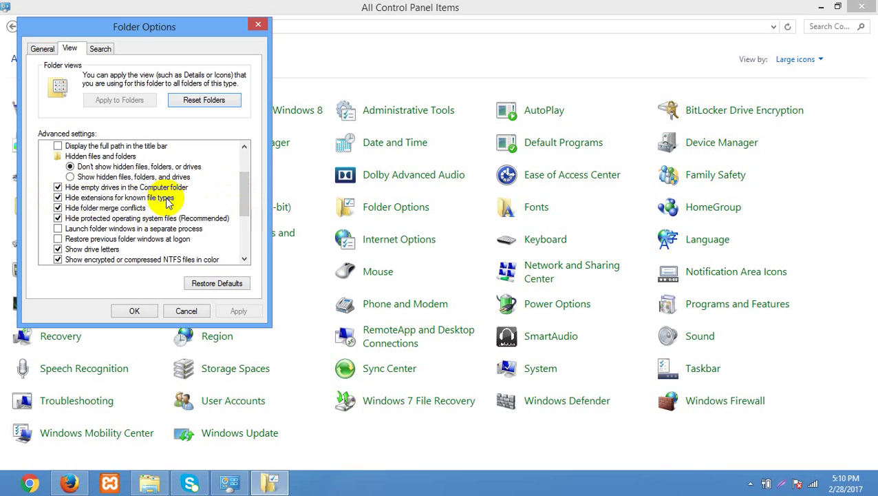
click(58, 198)
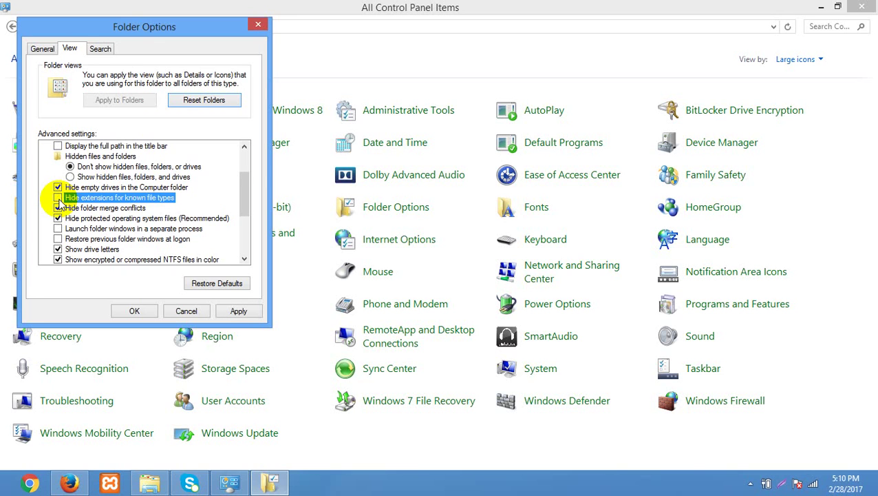
click(236, 312)
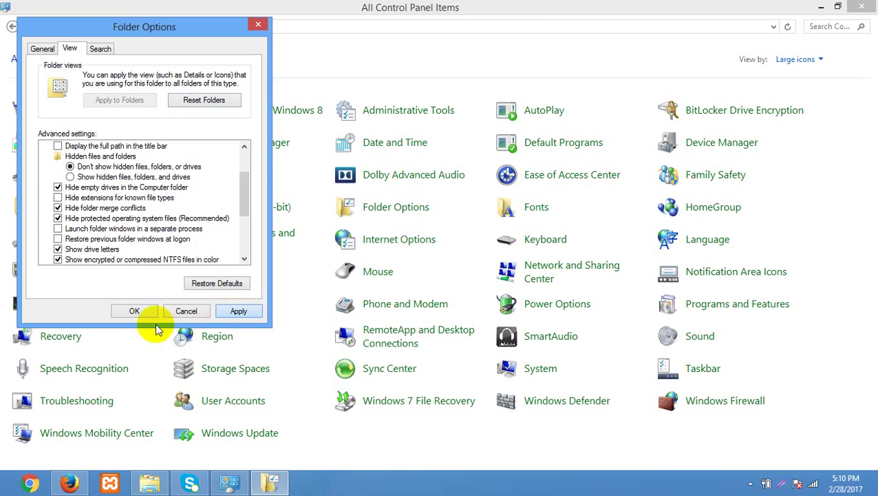
click(132, 310)
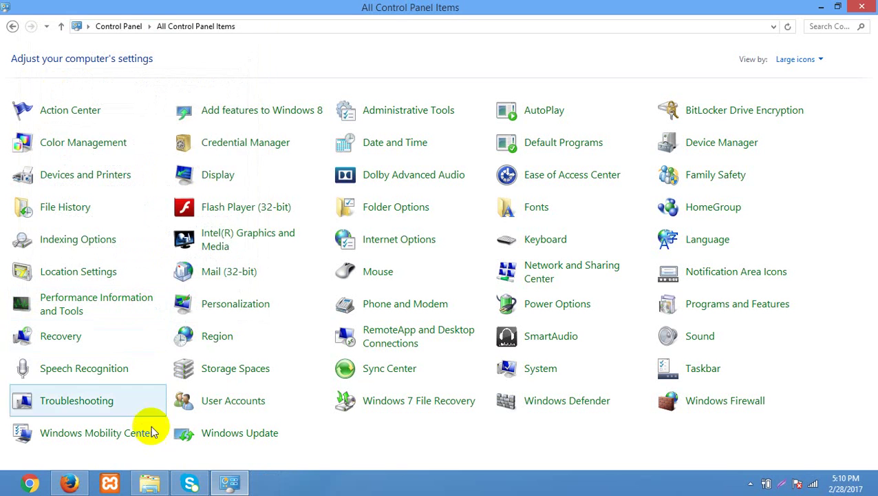
Switch to the class 1 folder window, hide the file name extensions and show them again.
mouse_move(150, 481)
click(189, 448)
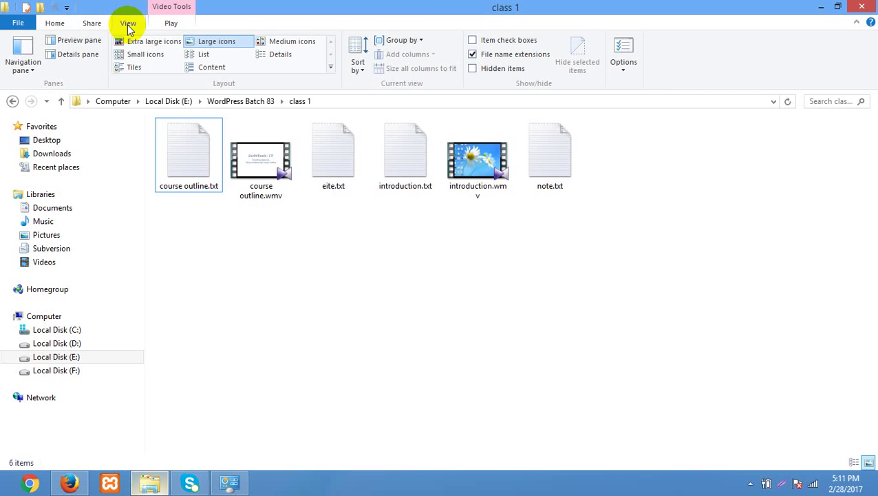
click(94, 24)
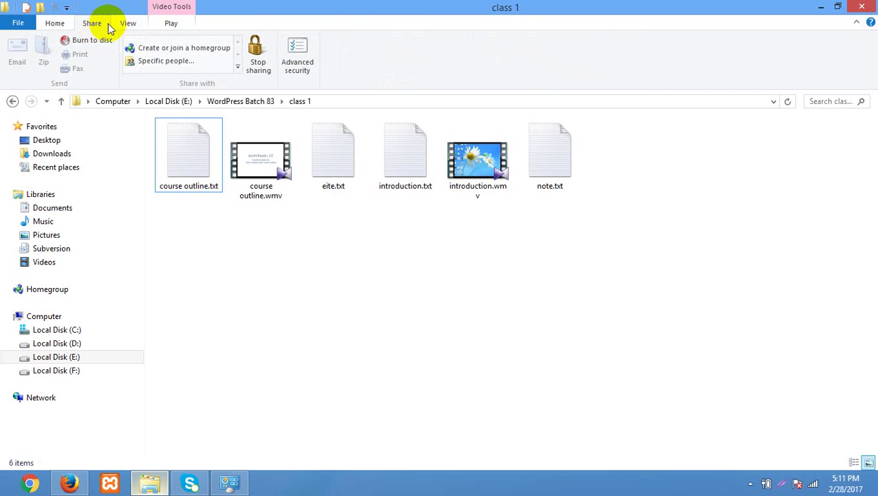
click(128, 24)
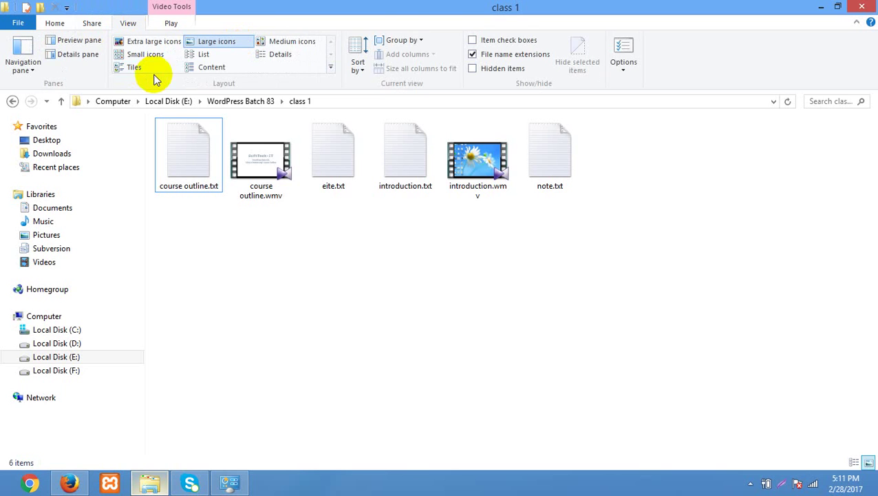
click(474, 54)
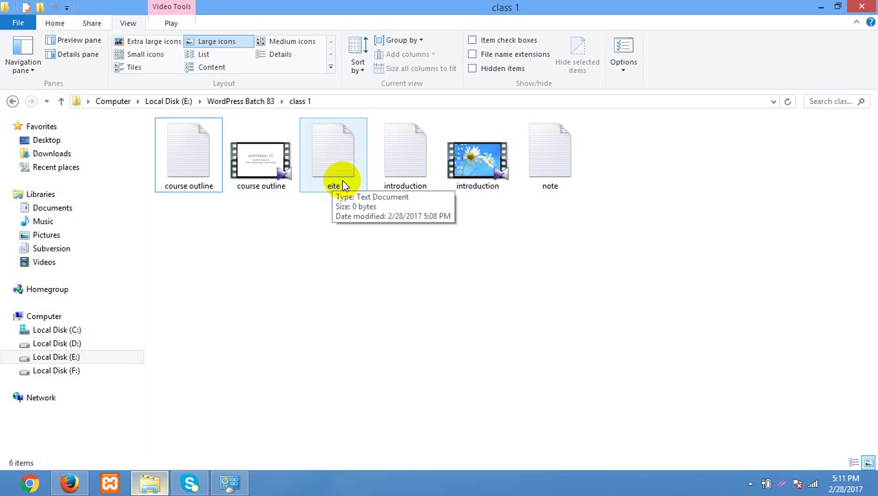
click(473, 55)
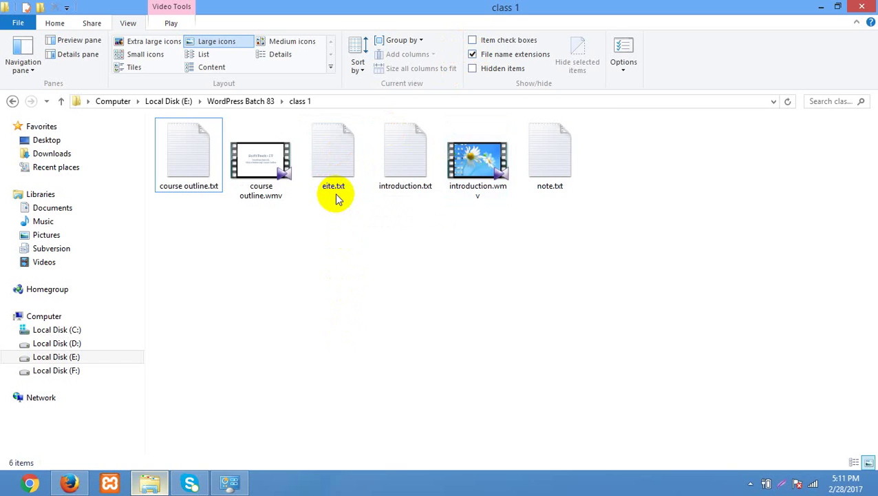
Rename eite.txt in the class 1 folder to eite.html and accept the extension change.
click(332, 168)
right_click(331, 168)
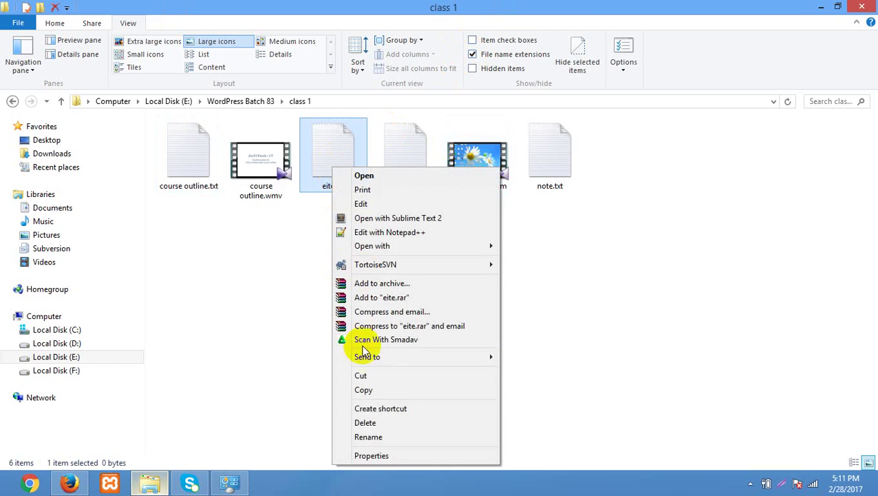
click(380, 437)
key(Right)
key(Right)
key(Right)
key(Right)
key(Right)
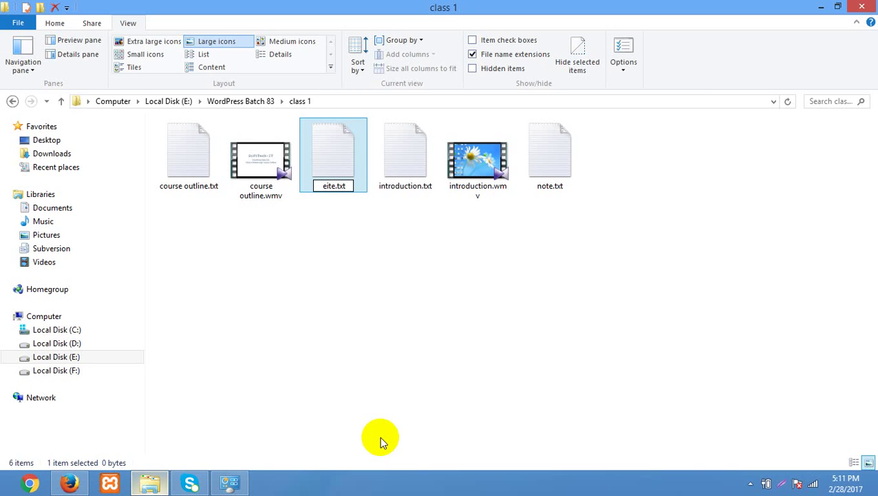
key(BackSpace)
key(BackSpace)
key(BackSpace)
key(BackSpace)
text(.html)
key(Return)
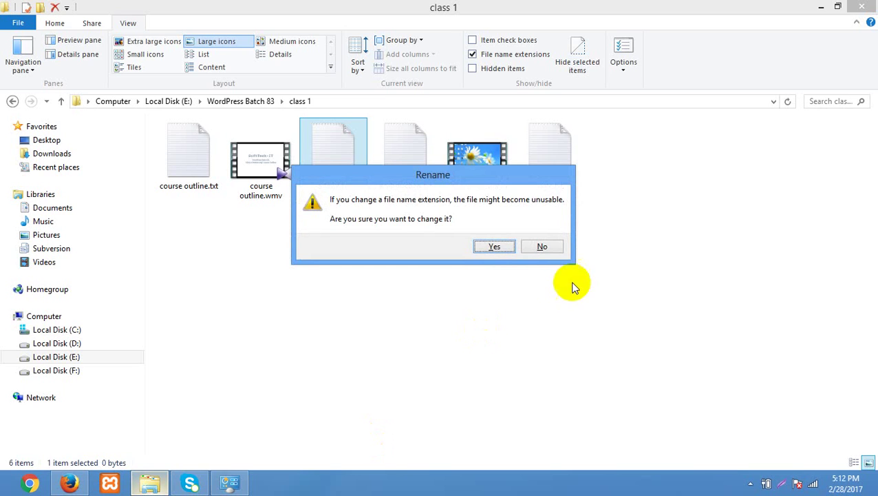
click(491, 246)
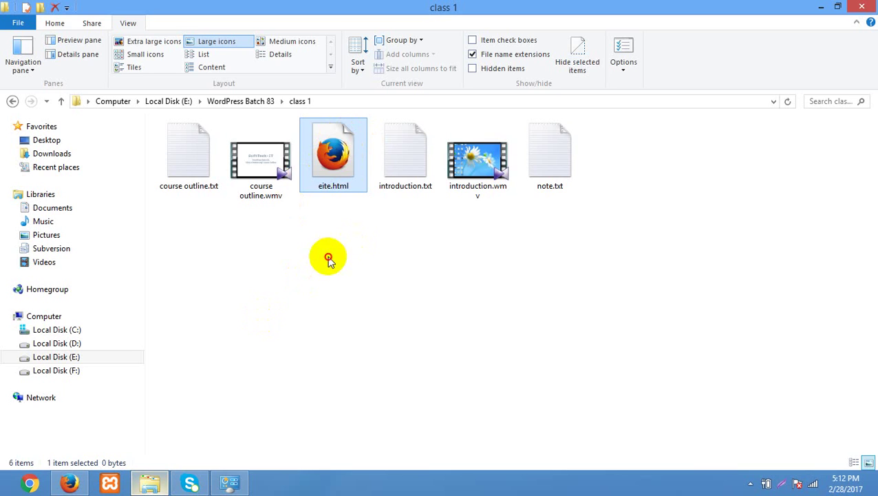
Open eite.html in Firefox to view the page, and return to the class 1 folder window.
double_click(340, 152)
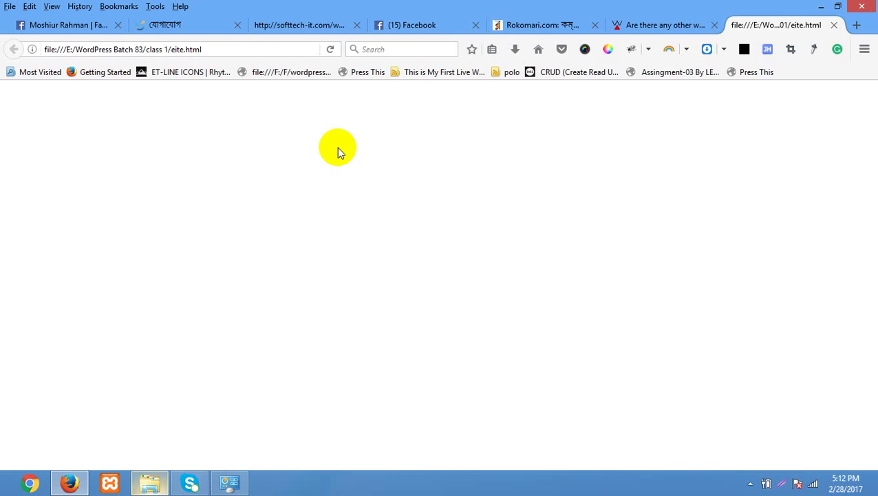
click(149, 482)
click(309, 279)
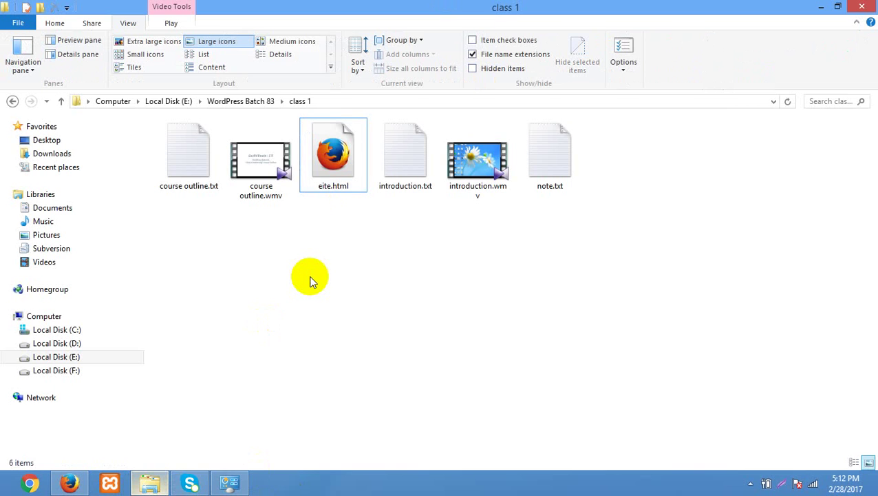
Look through the apps offered as the default program for eite.html and dismiss the list without choosing one.
right_click(330, 153)
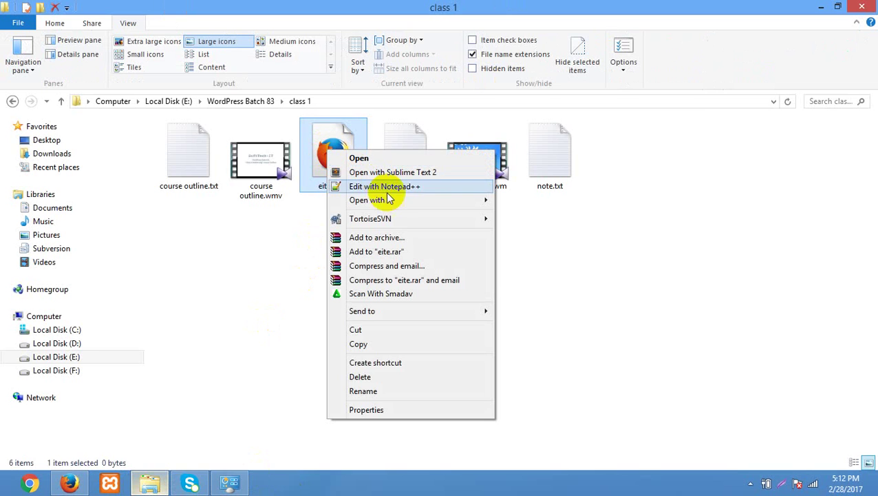
mouse_move(365, 200)
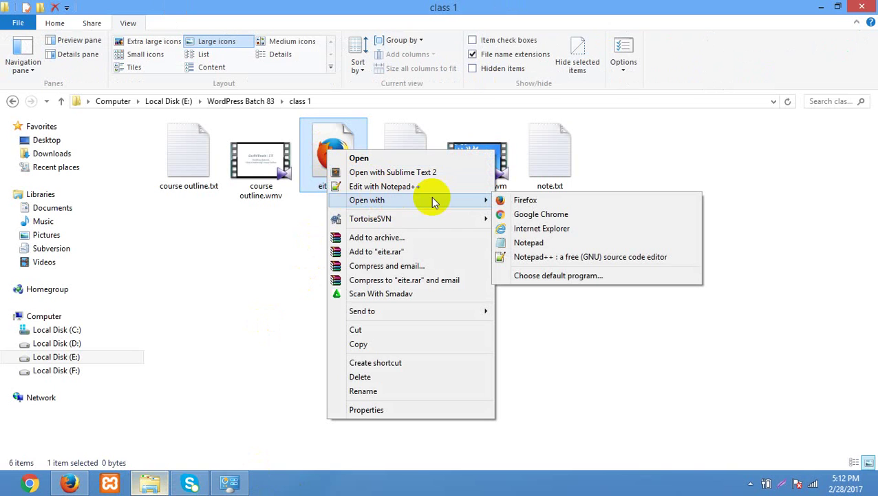
click(558, 276)
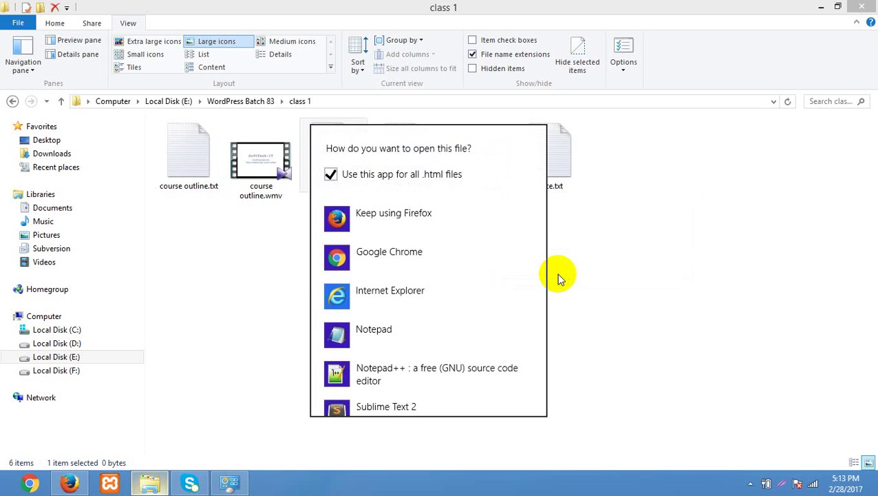
scroll(518, 307, down, 2)
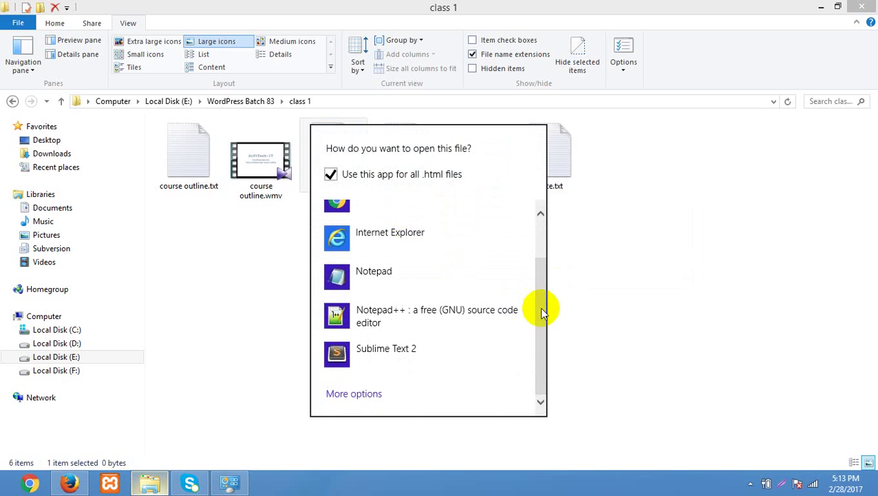
drag(539, 307, 539, 235)
drag(539, 270, 556, 375)
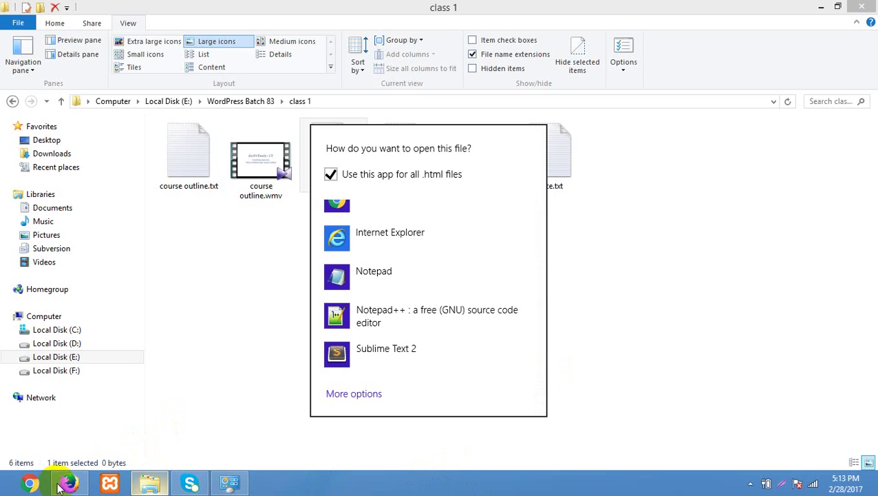
click(439, 15)
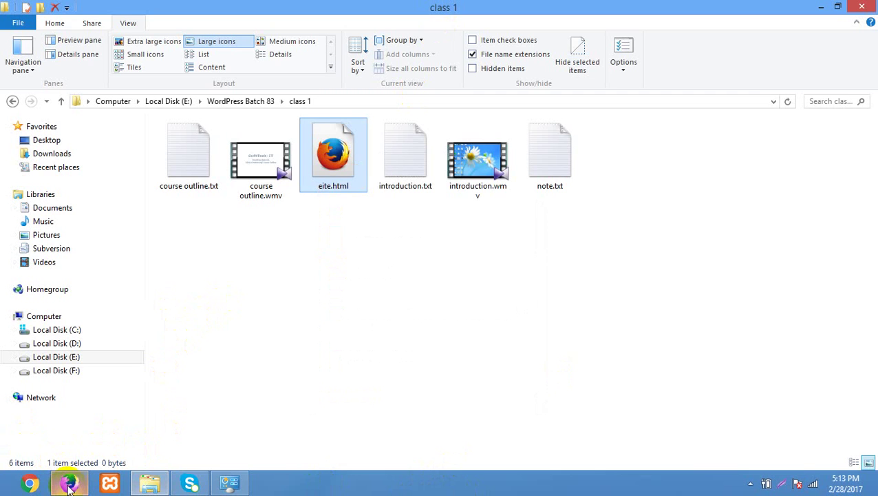
Switch to Google Chrome and search the web for mozilla firefox.
click(28, 484)
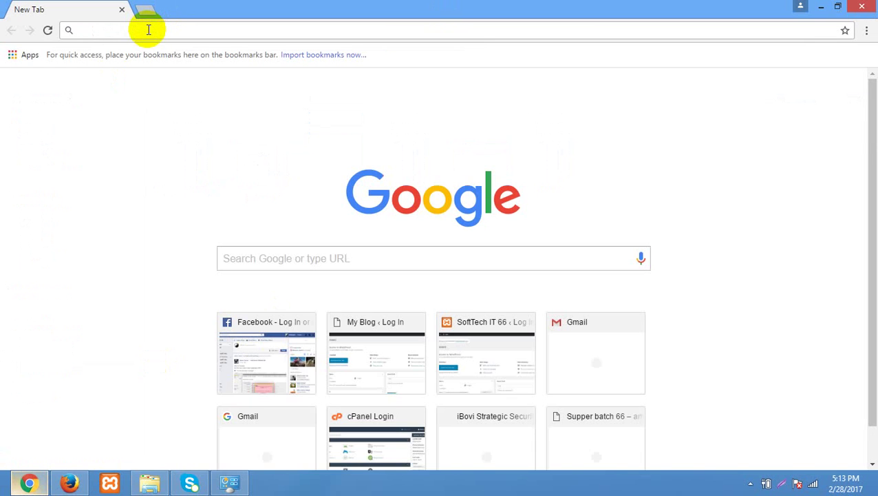
text(goo)
key(BackSpace)
key(BackSpace)
key(BackSpace)
text(mo)
text(la firefo)
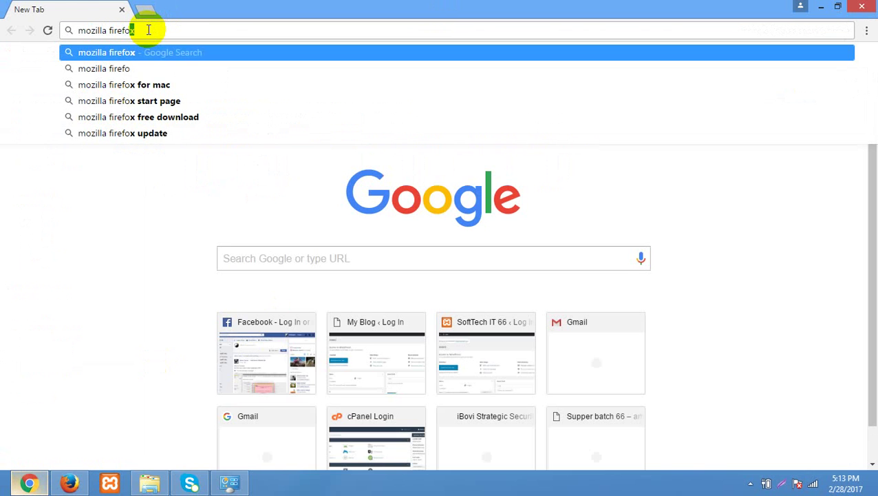
key(Return)
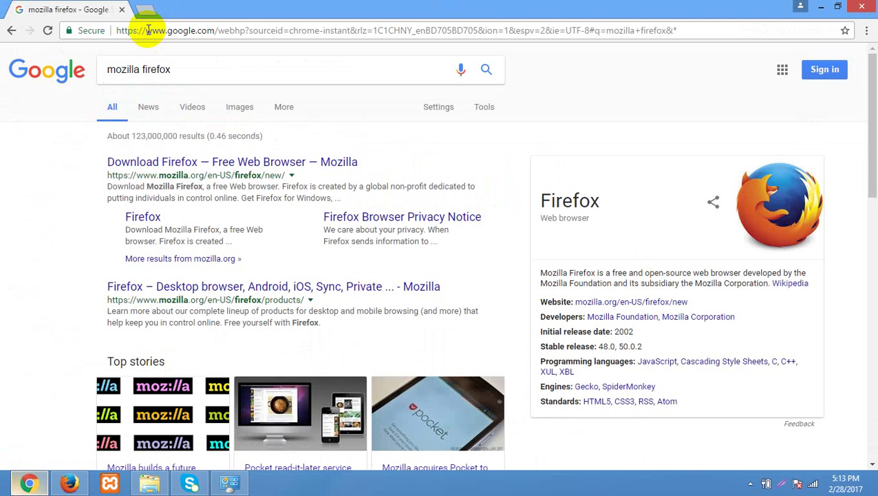
Open Mozilla's Firefox download page from the search results and download the Firefox setup file.
click(221, 163)
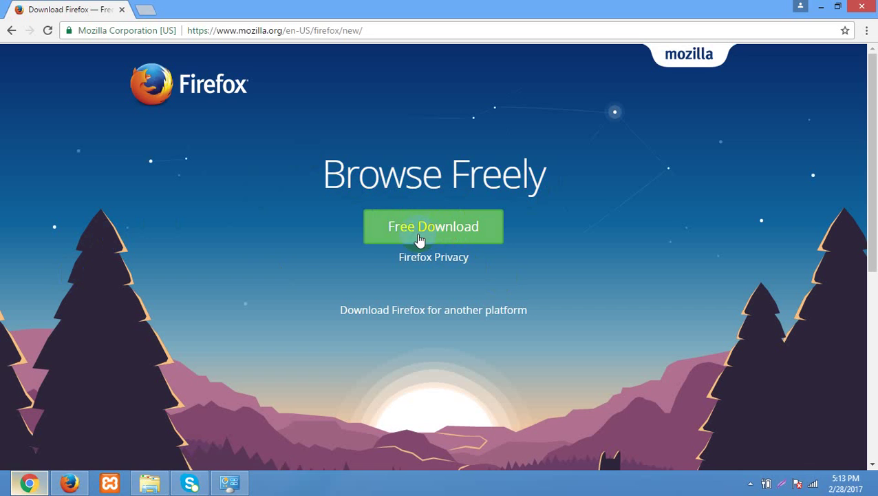
click(445, 236)
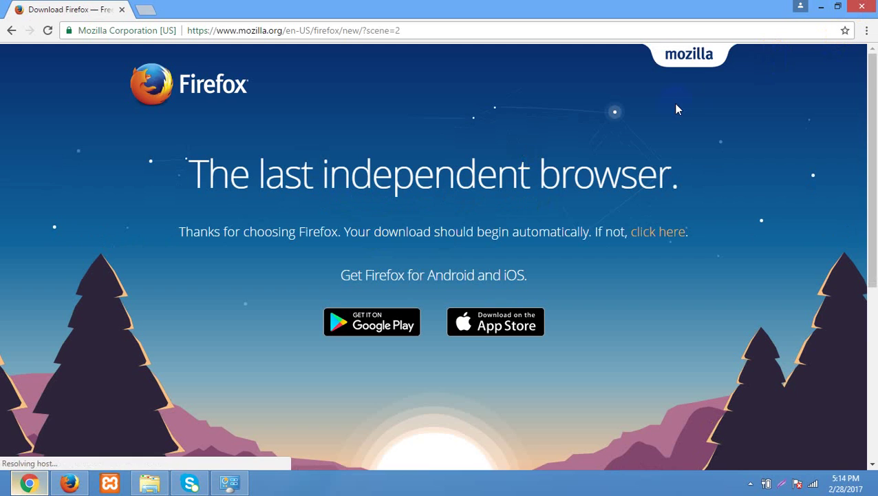
click(115, 440)
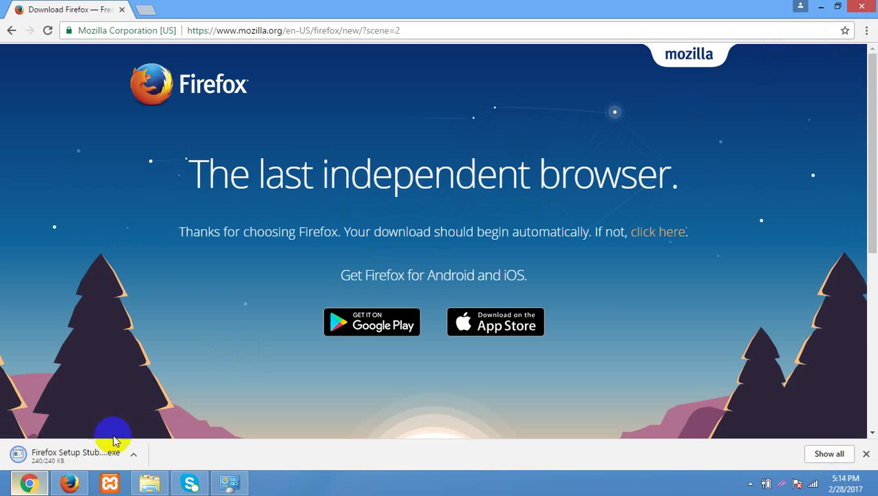
click(83, 455)
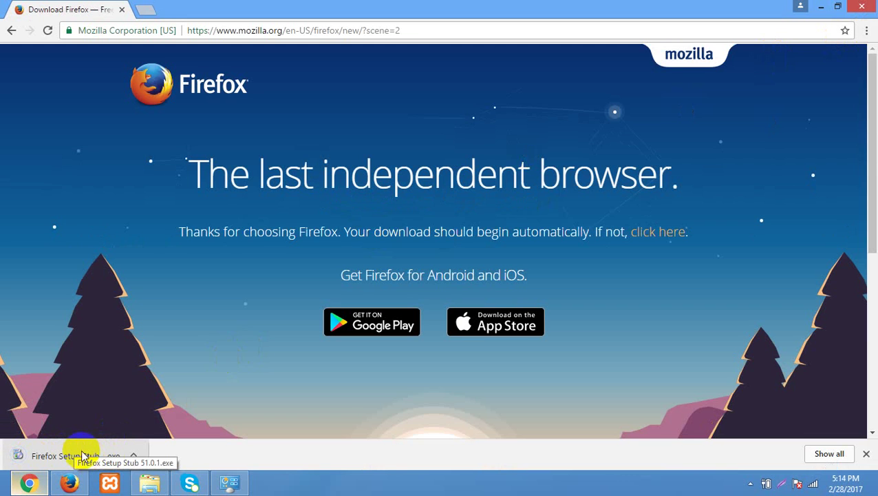
click(82, 455)
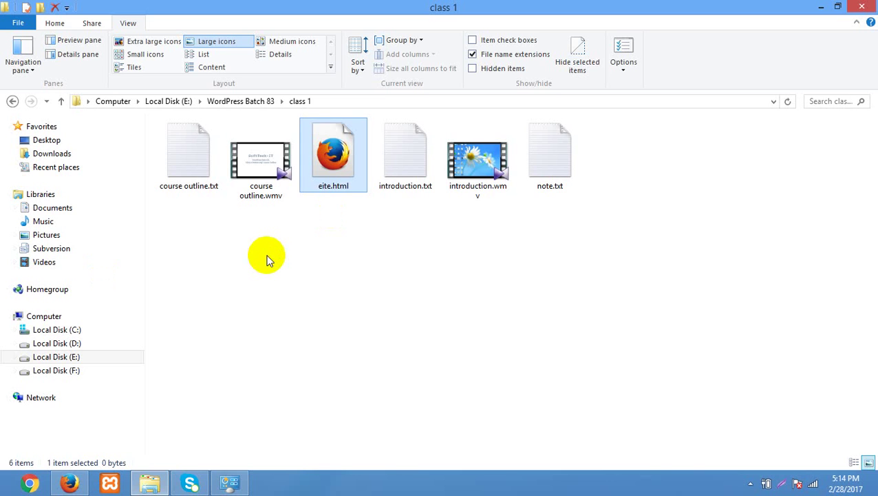
Start choosing a default program for eite.html, expand the app list and look for another app on this PC.
right_click(344, 158)
mouse_move(392, 208)
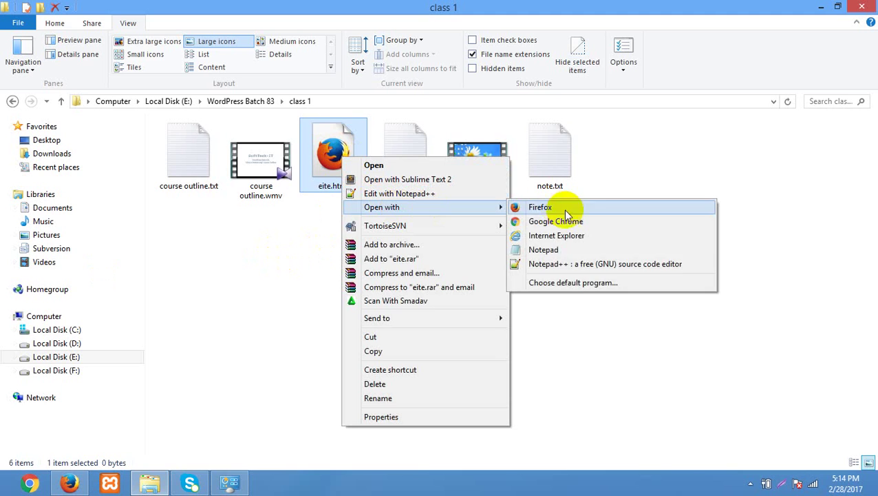
click(569, 282)
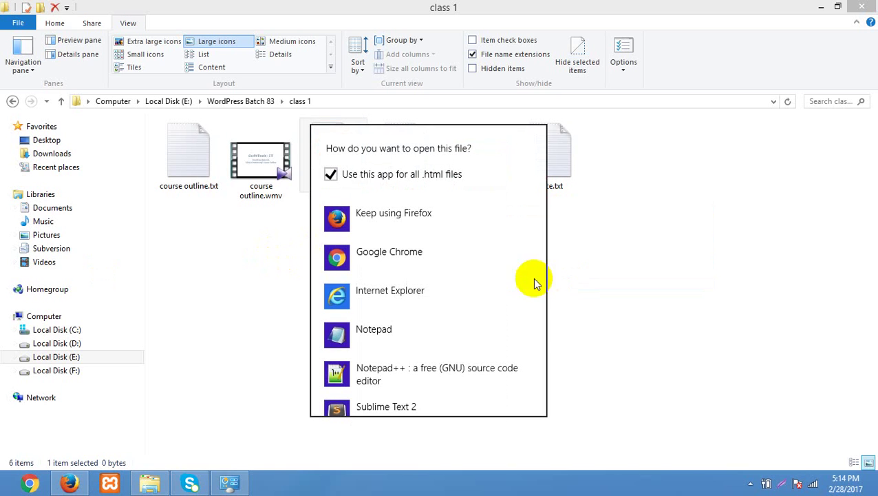
drag(539, 228, 542, 298)
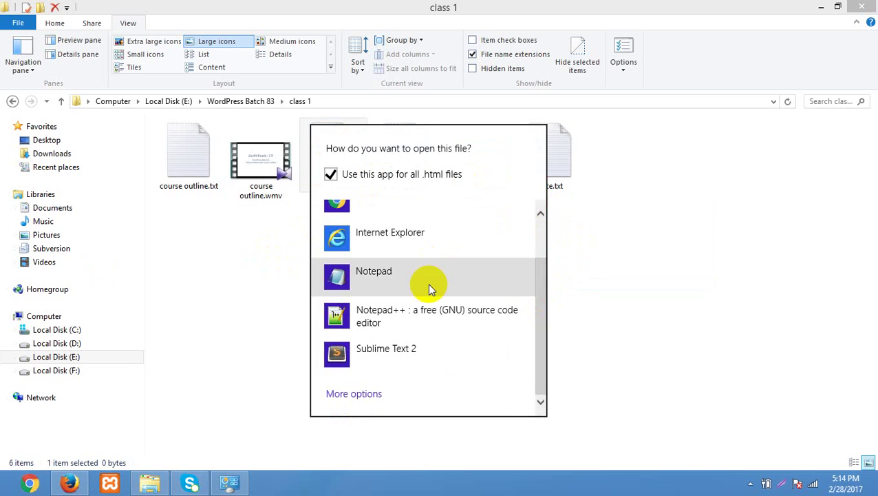
scroll(394, 286, up, 1)
scroll(372, 353, down, 2)
click(363, 397)
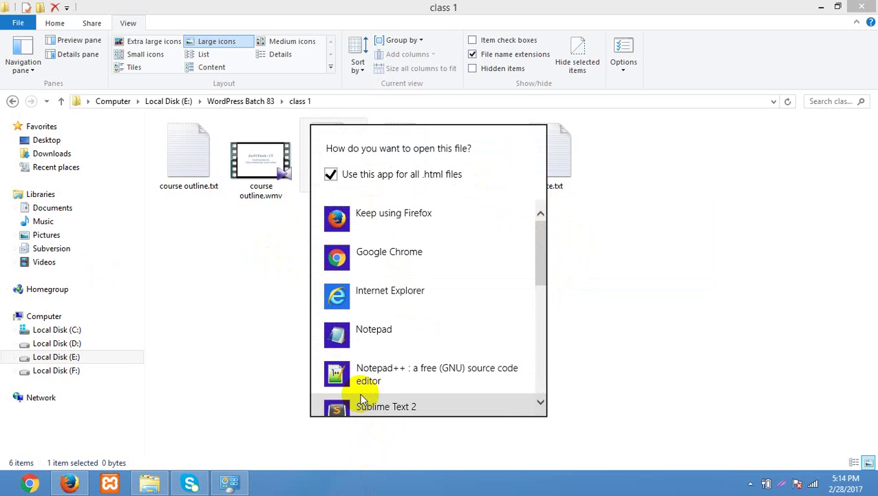
drag(541, 238, 533, 361)
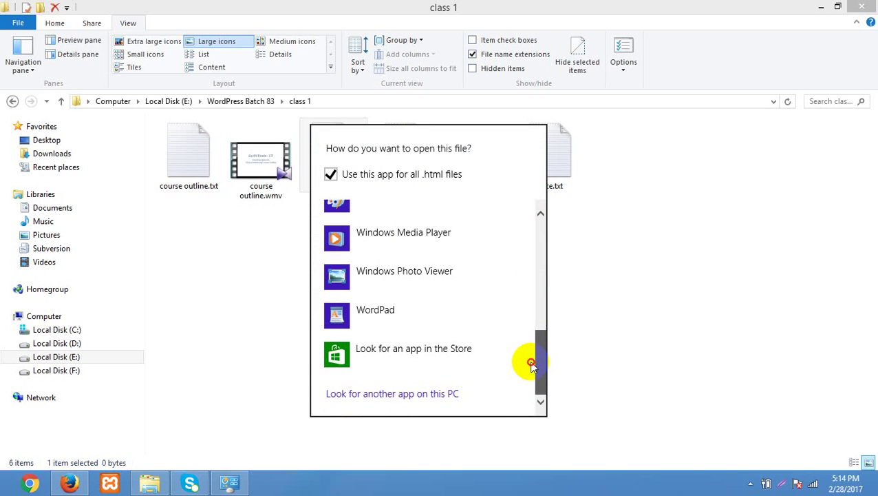
click(423, 398)
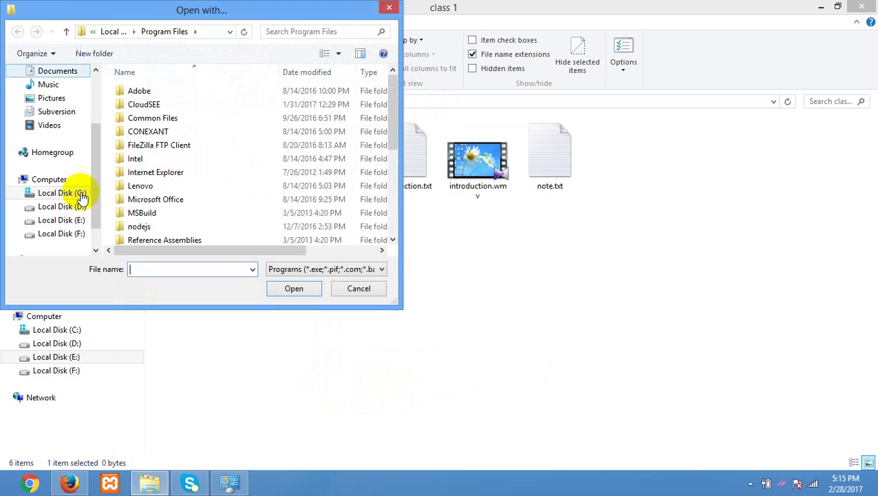
Browse the Program Files folder on Local Disk (C:) for an installed Firefox program.
click(62, 207)
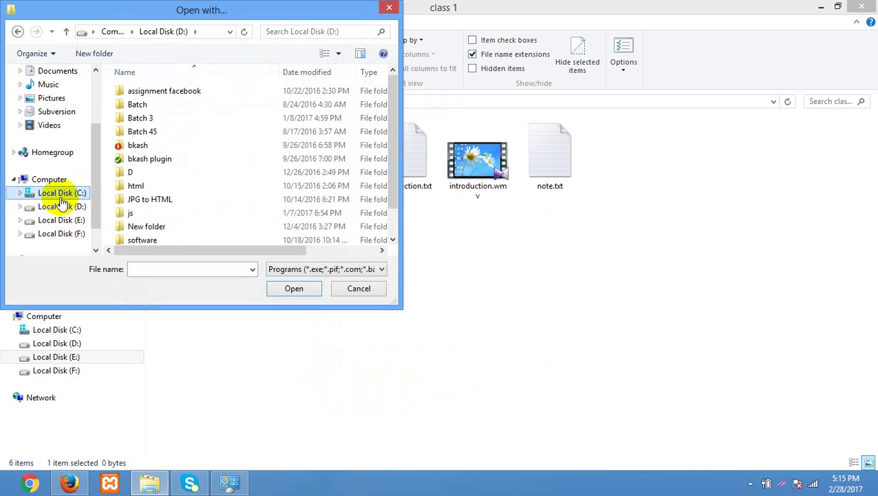
click(58, 193)
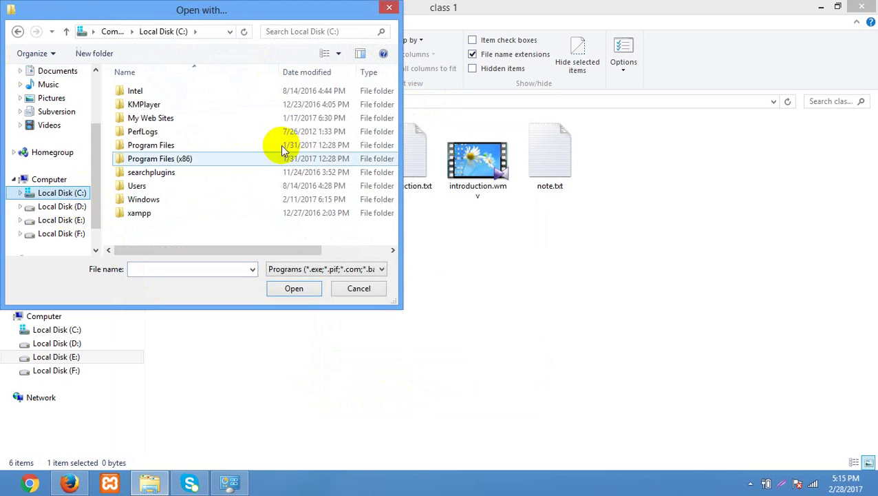
double_click(164, 145)
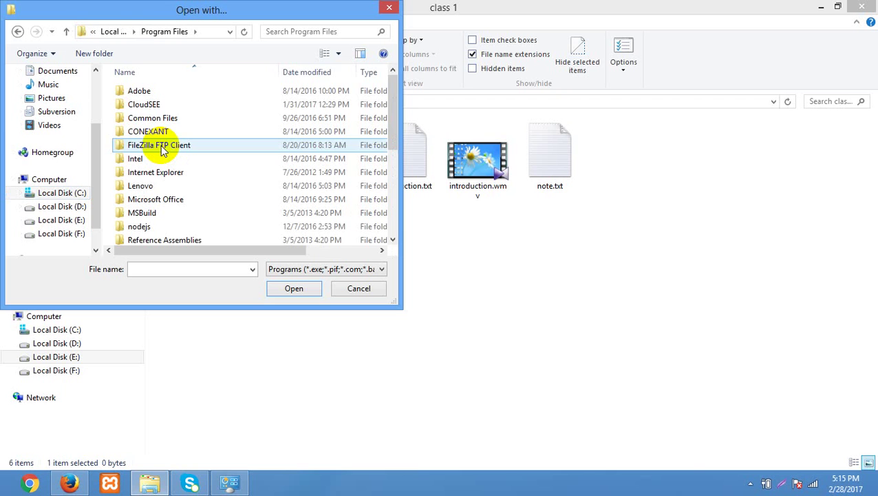
drag(396, 90, 387, 74)
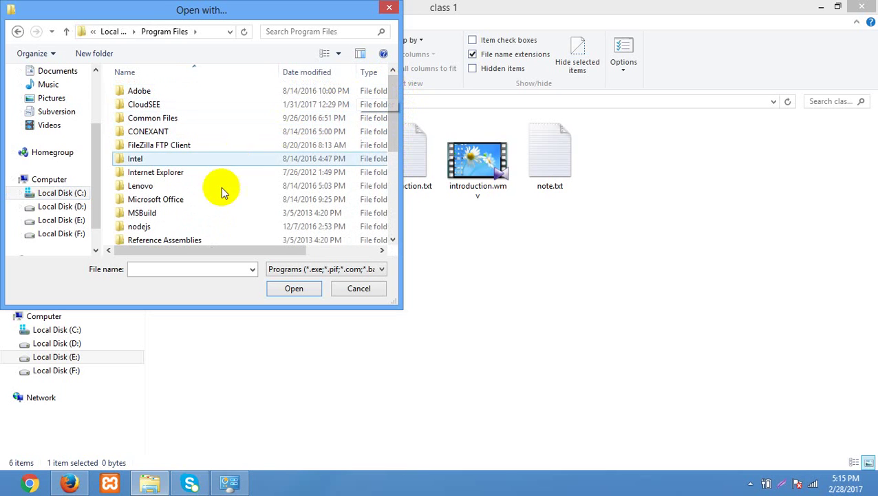
scroll(212, 178, down, 4)
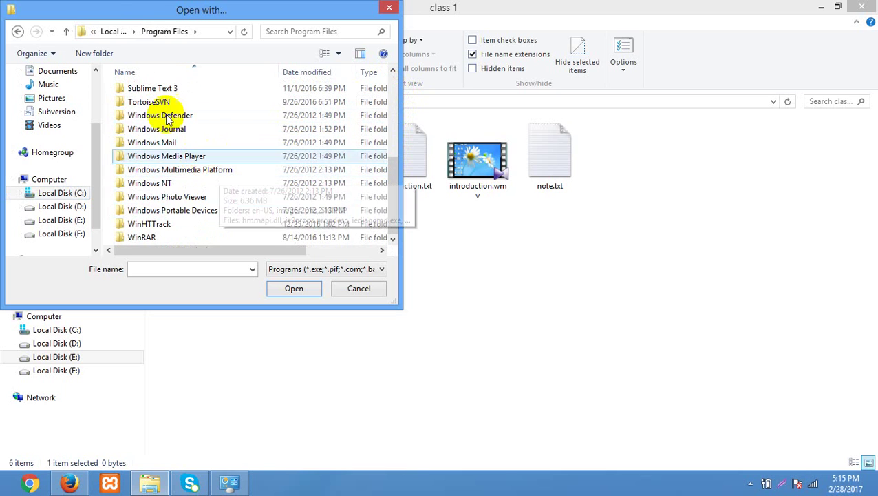
click(111, 31)
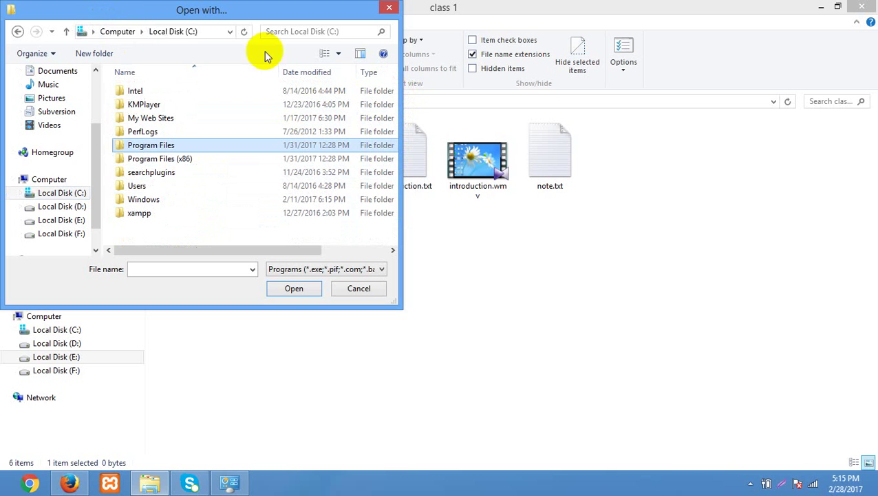
Look inside the Mozilla Firefox folder under Program Files (x86) and dismiss the dialog without choosing a program.
double_click(184, 161)
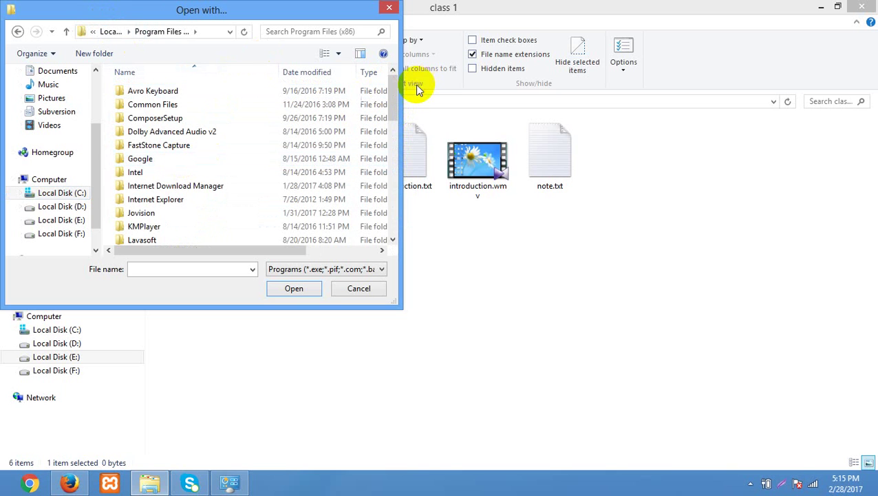
drag(391, 89, 392, 137)
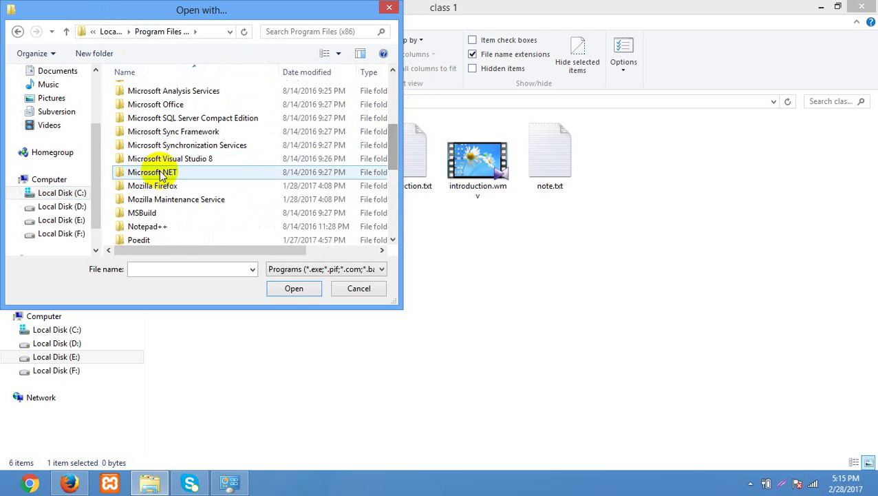
double_click(158, 190)
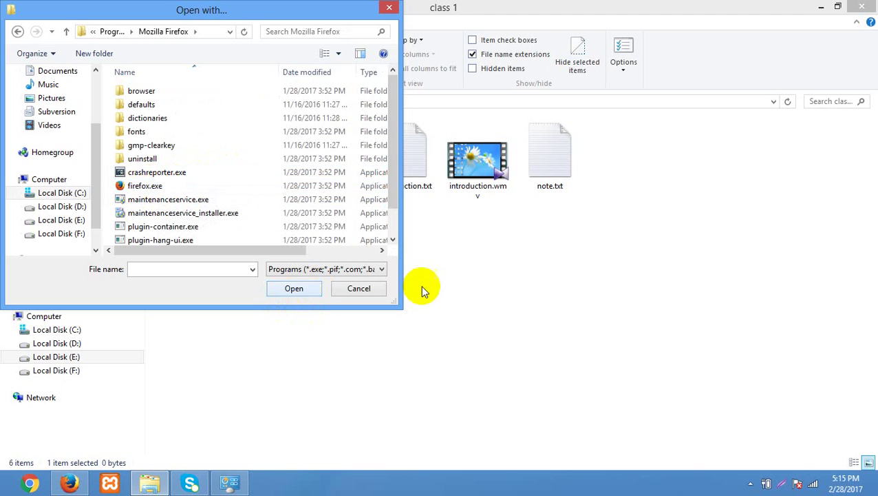
click(362, 288)
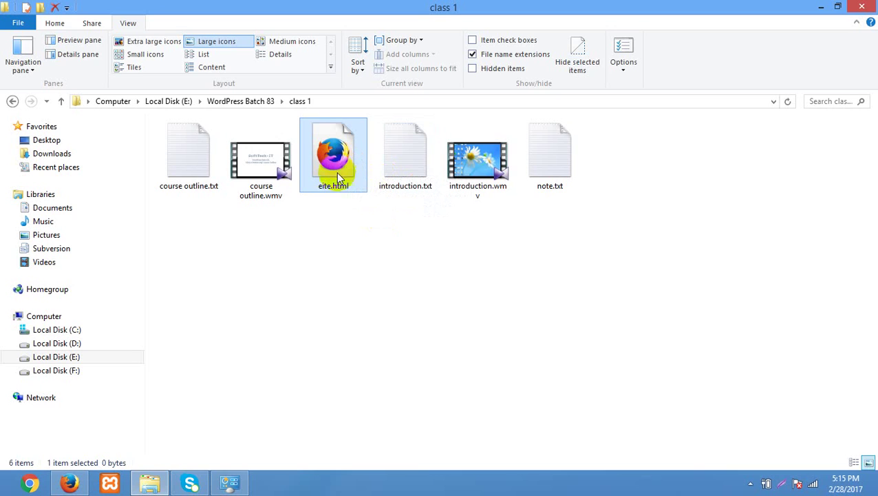
View eite.html in Firefox and return to the class 1 folder.
click(319, 254)
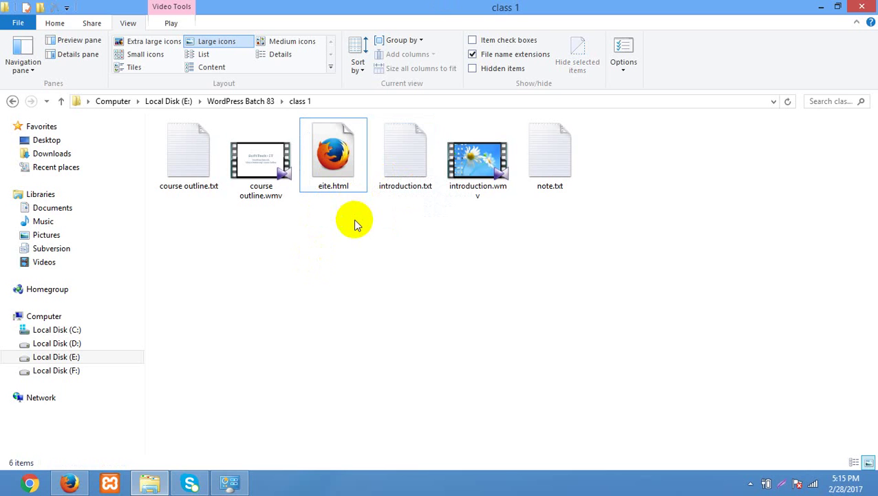
click(331, 160)
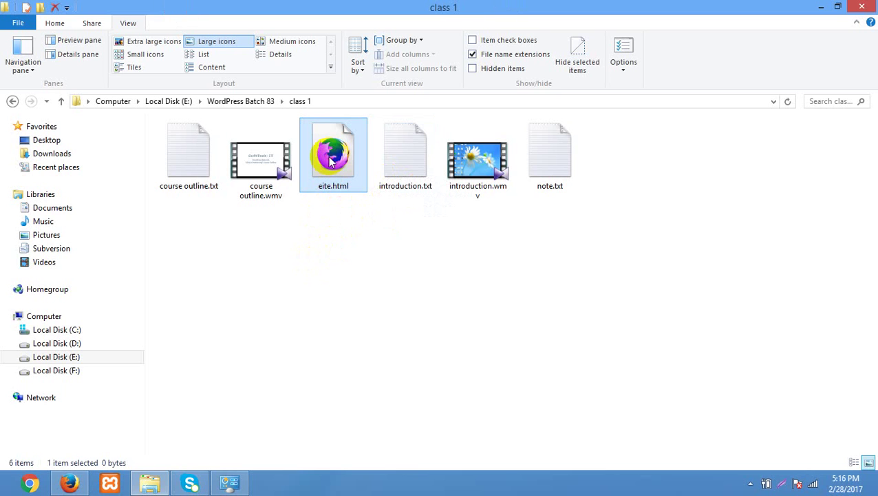
click(69, 482)
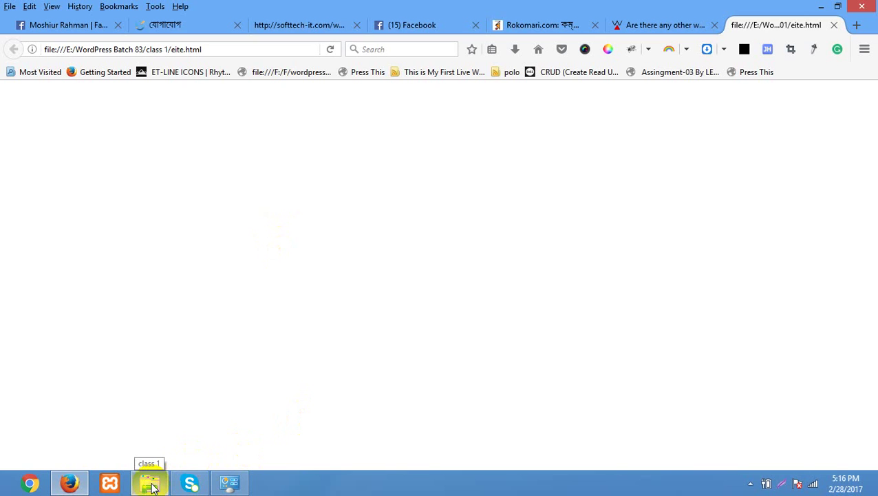
click(84, 476)
Open eite.html from the class 1 folder in Notepad and write "We are Batch 83".
right_click(327, 157)
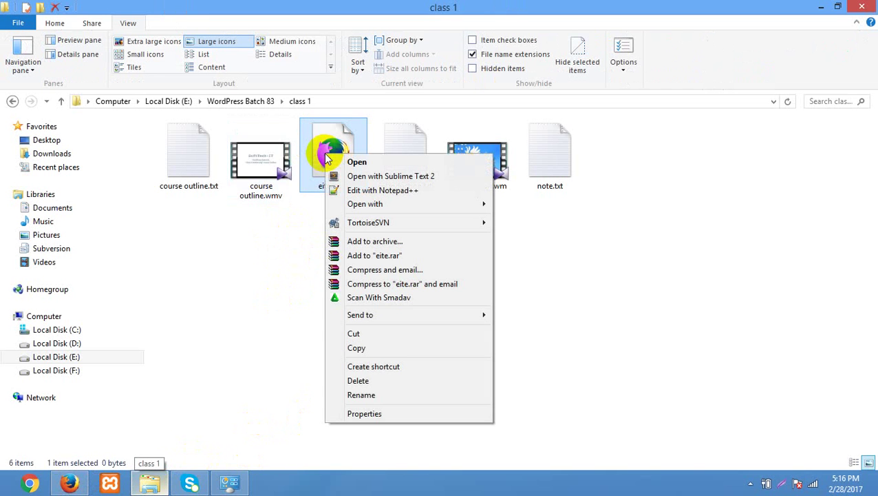
mouse_move(418, 203)
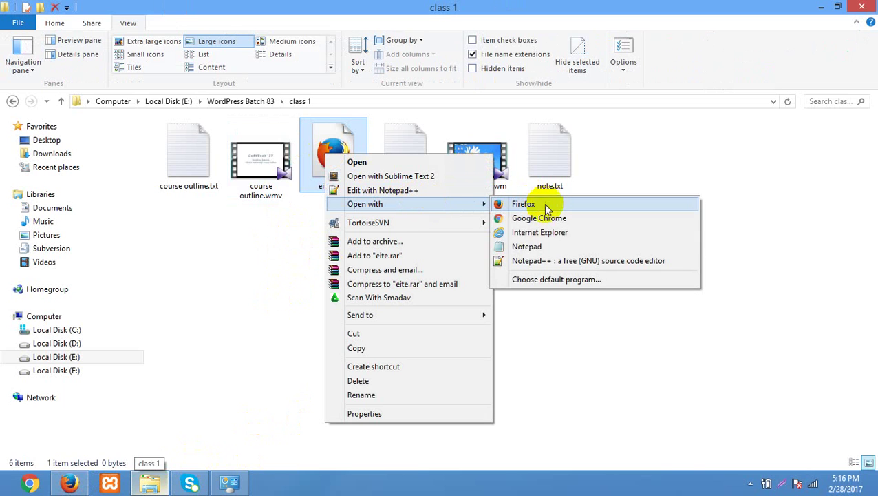
click(528, 247)
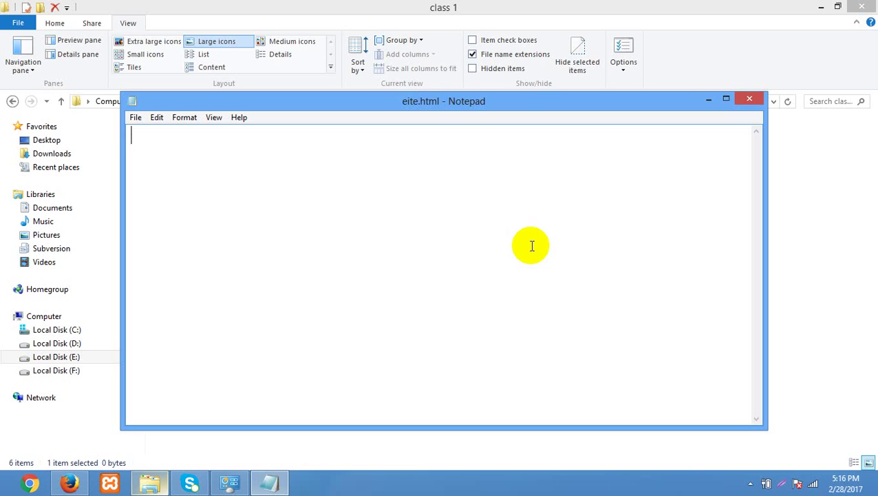
text(We are Bat)
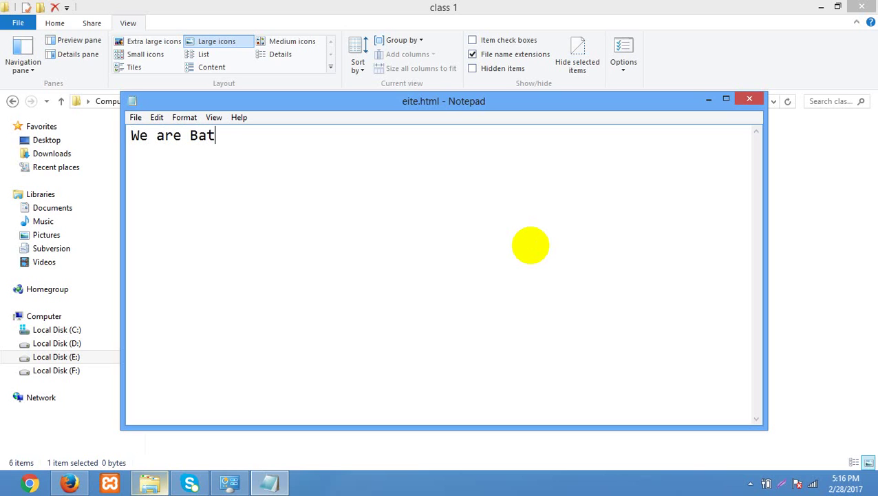
text(ch 83)
Delete the whole line of text from eite.html and close Notepad.
drag(294, 134, 130, 132)
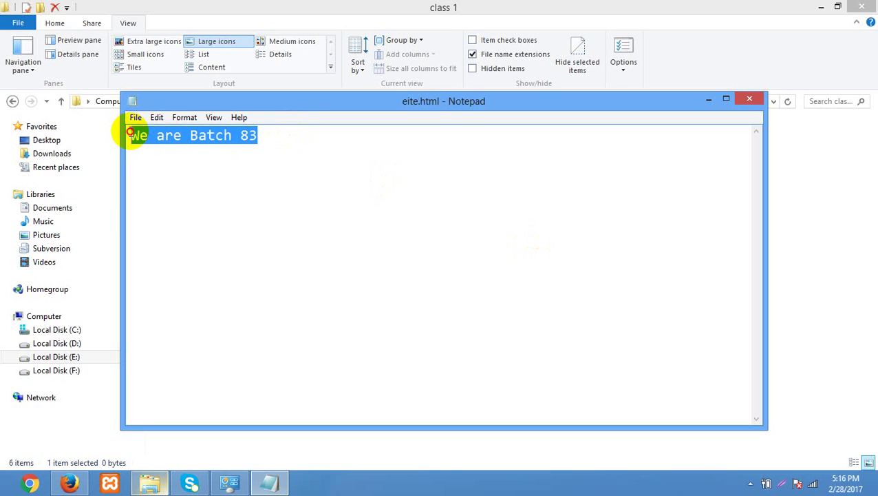
key(Delete)
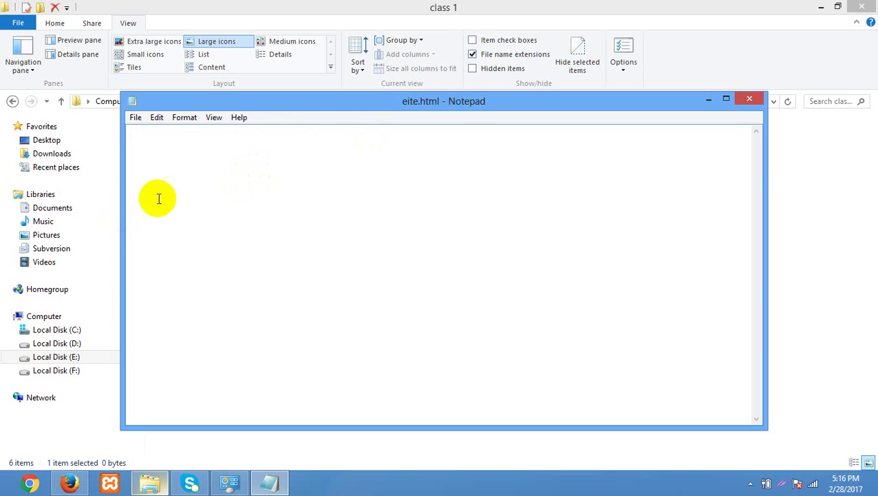
drag(370, 102, 395, 80)
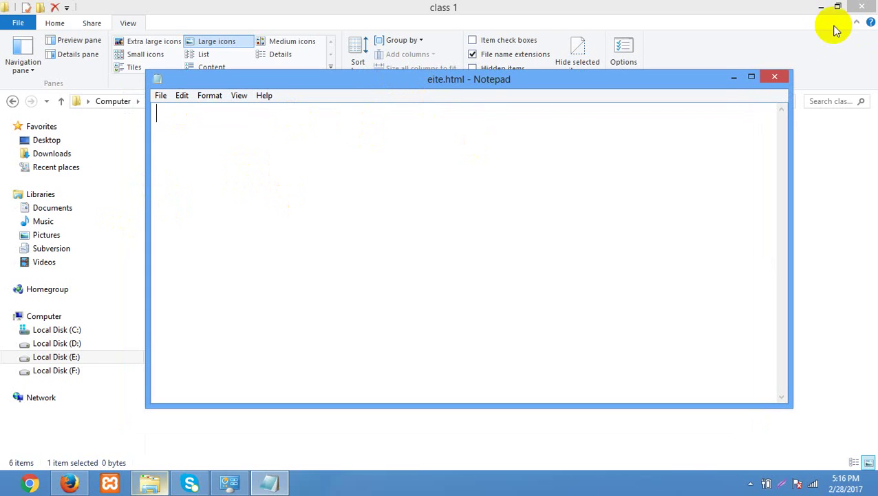
click(775, 76)
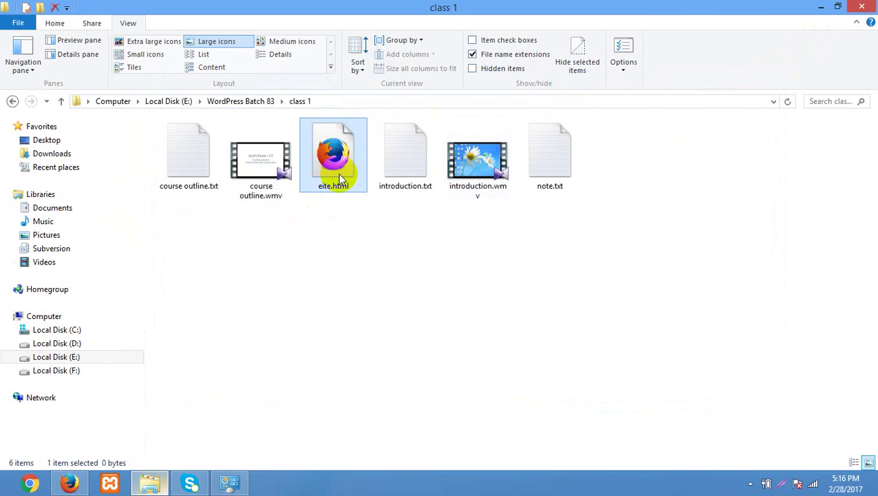
Open eite.html in Notepad again to view its contents, and close it without editing.
right_click(351, 134)
click(417, 183)
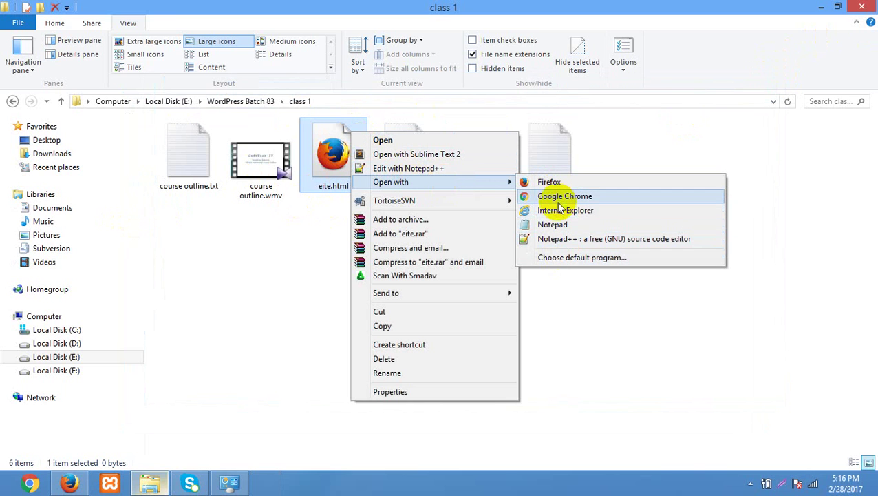
click(552, 224)
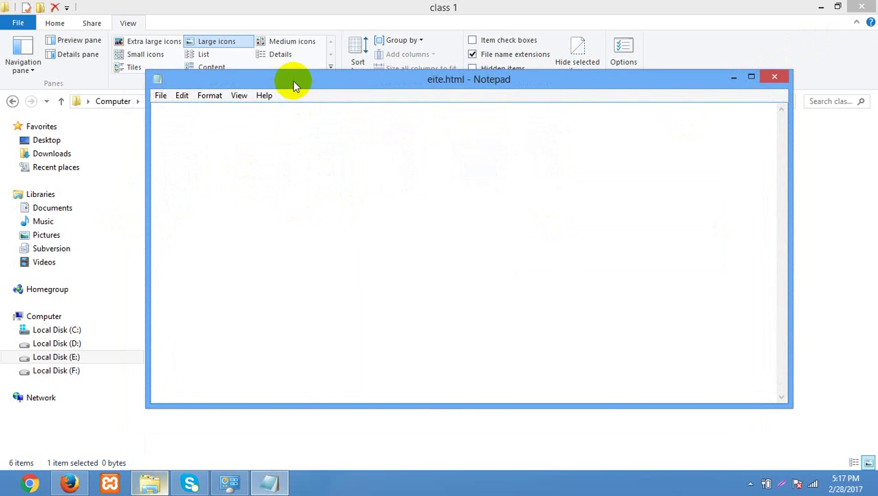
drag(294, 71, 323, 197)
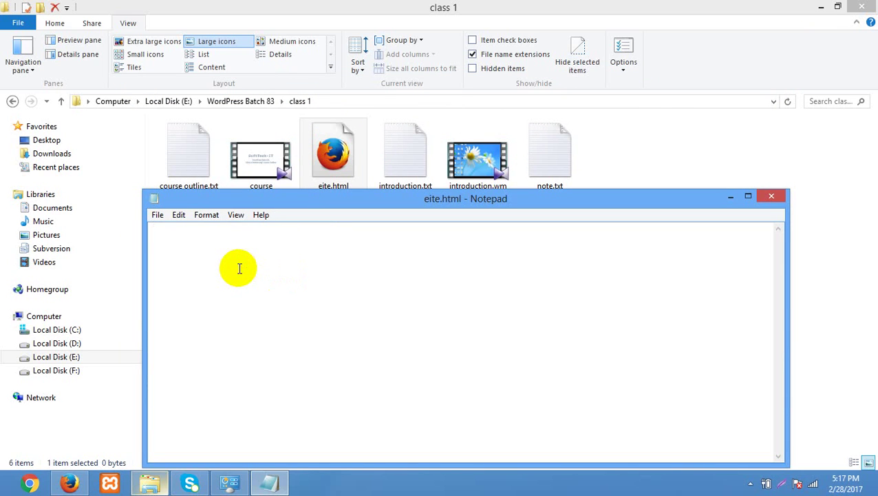
click(772, 197)
Open eite.html with Firefox to view the page and return to the class 1 folder.
right_click(318, 140)
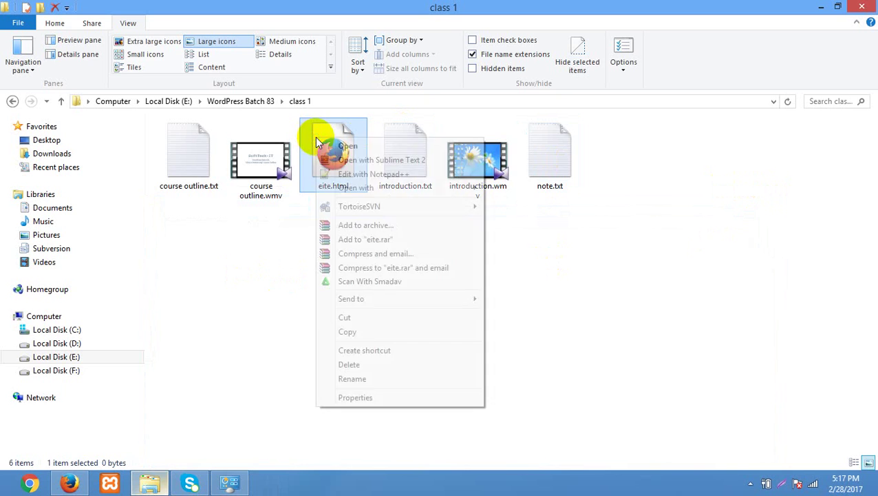
mouse_move(471, 189)
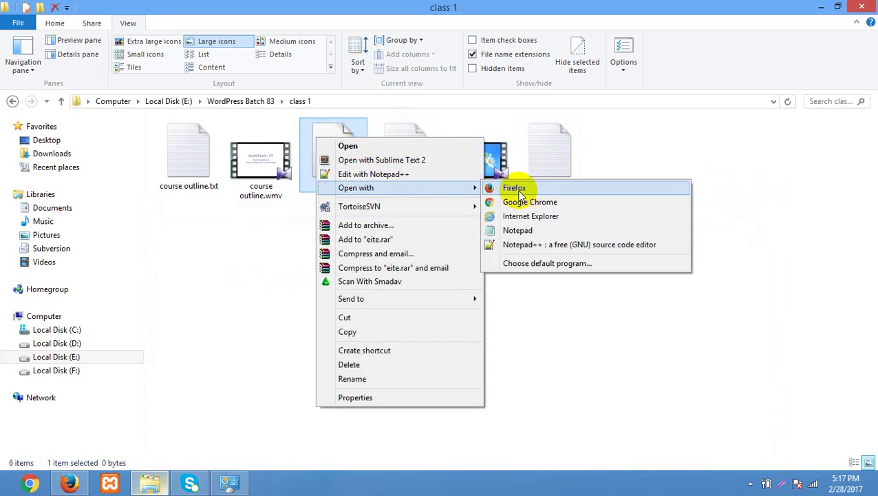
click(518, 190)
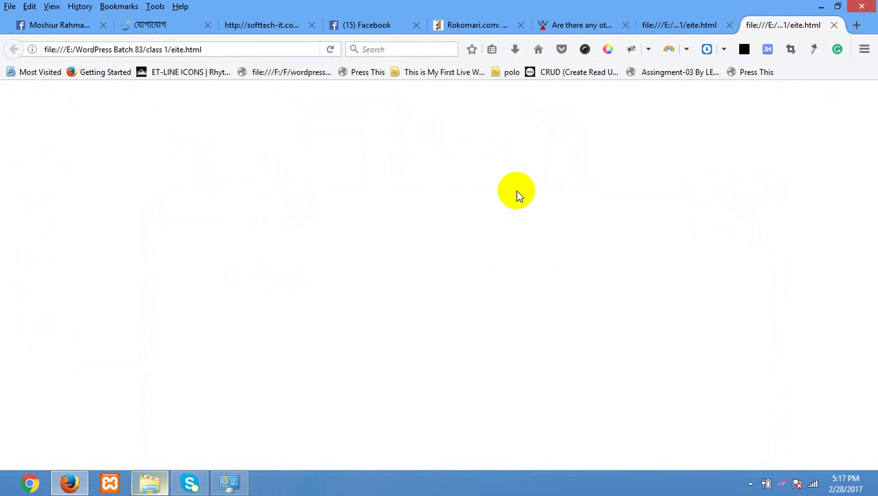
click(149, 482)
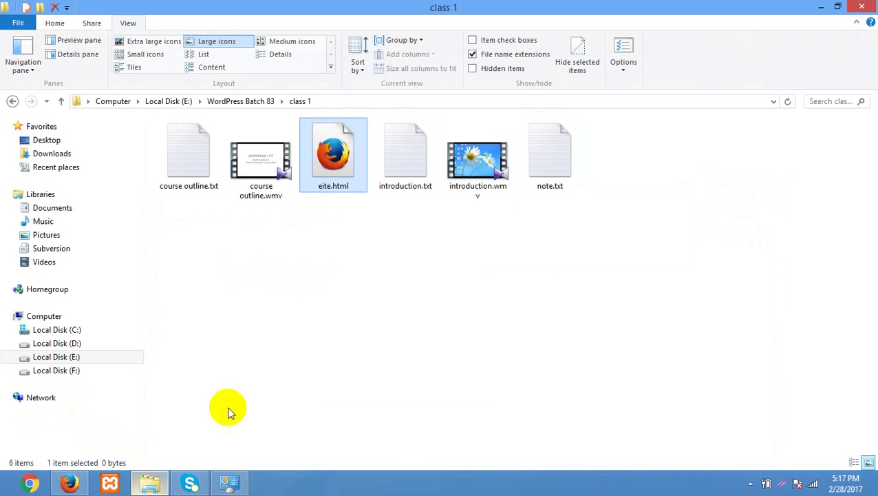
Write "We are Batch 83" in eite.html using Notepad, save the file and close it.
right_click(347, 165)
mouse_move(391, 194)
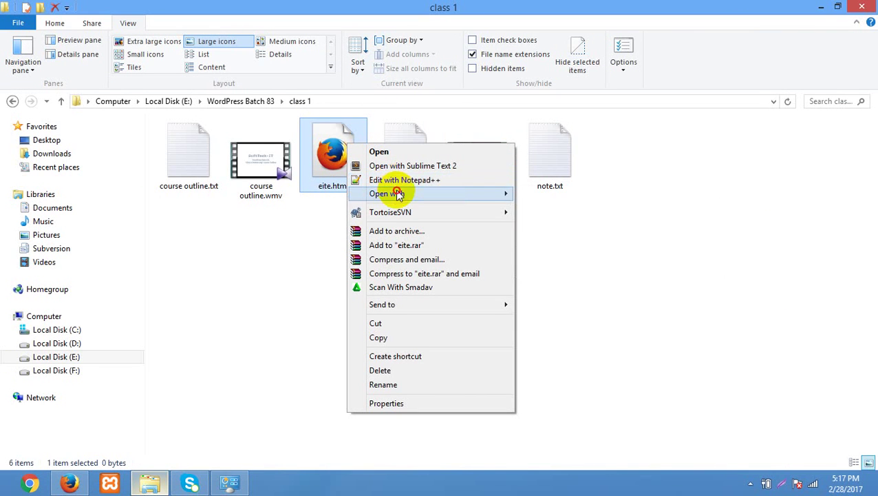
click(556, 237)
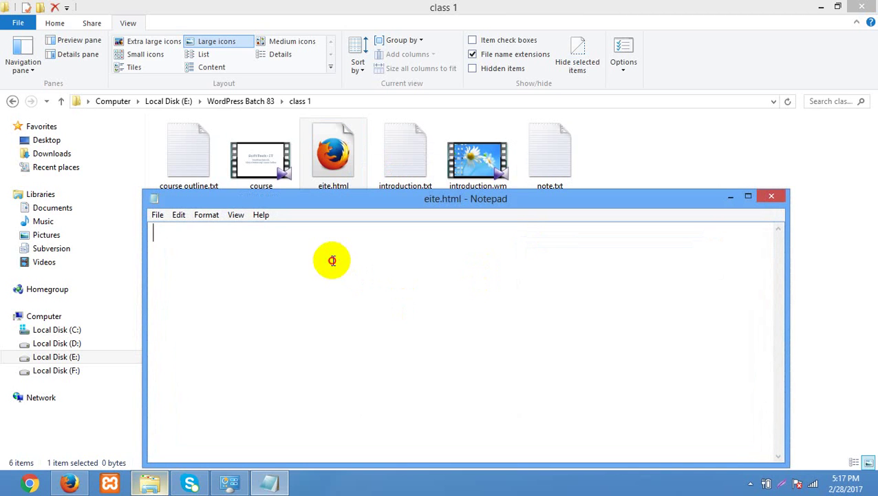
text(We are Batch 83)
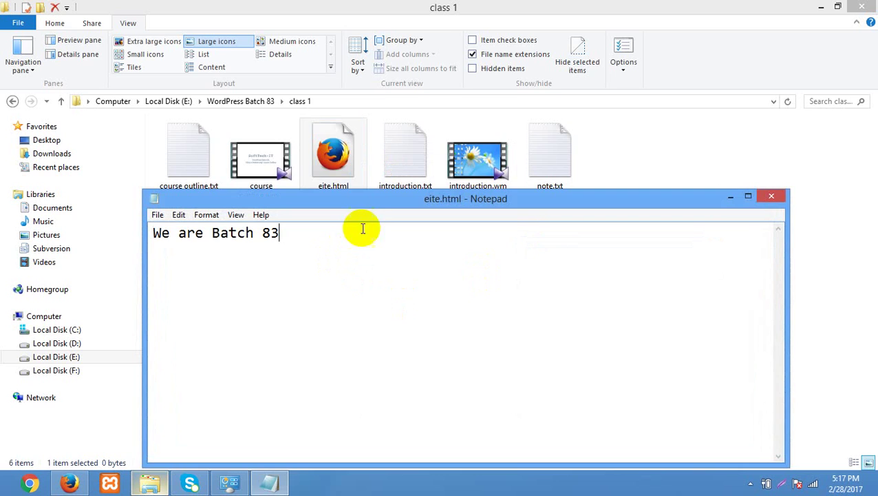
drag(379, 196, 391, 128)
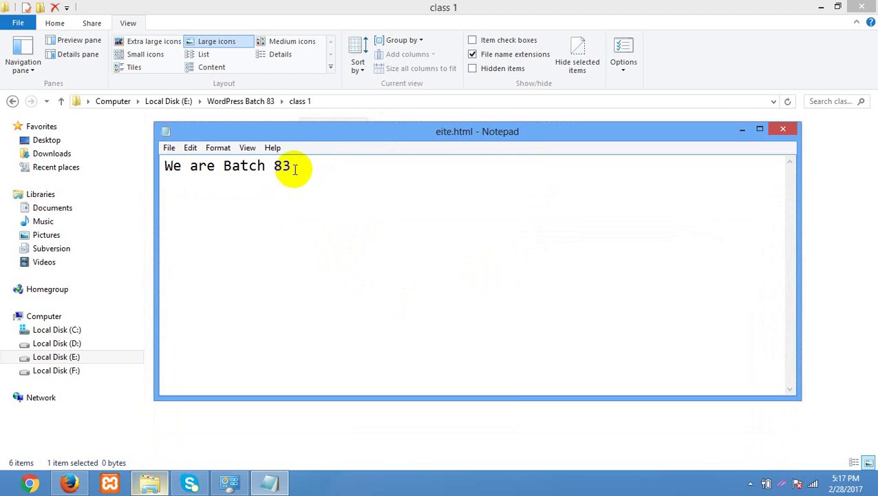
click(169, 148)
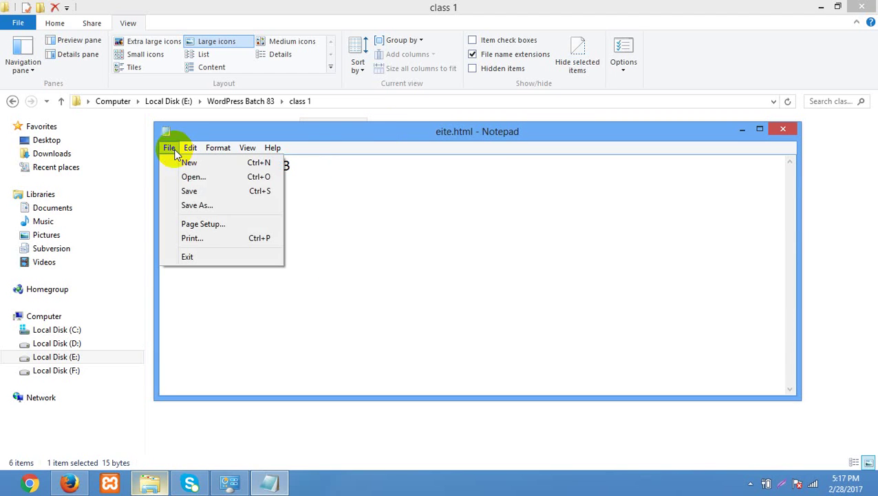
click(189, 193)
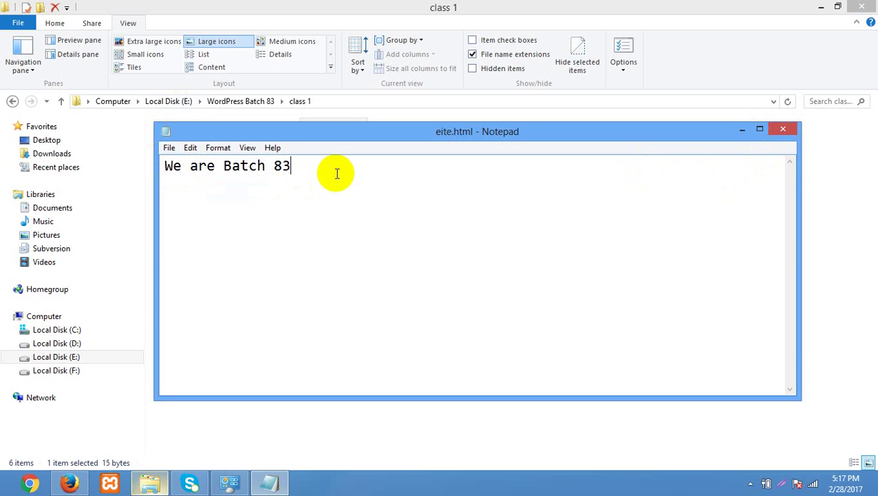
click(783, 128)
Delete eite.html from the class 1 folder.
drag(351, 261, 342, 153)
key(Delete)
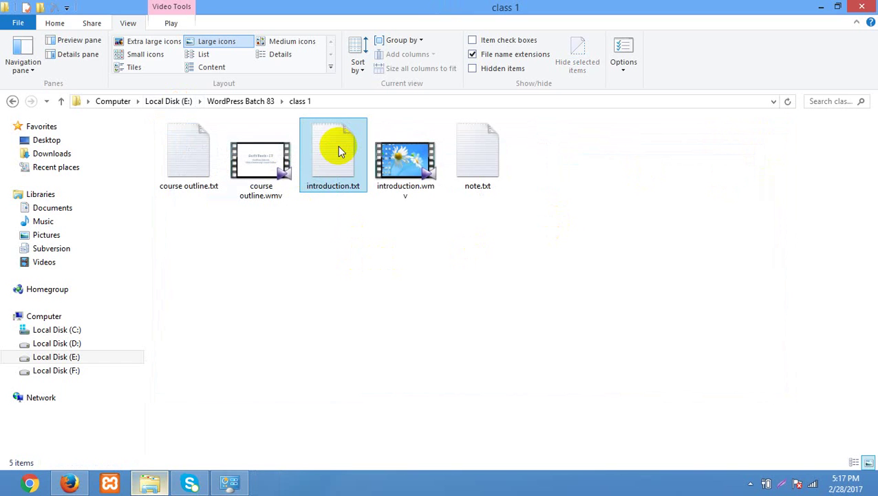
Create a new text document in the class 1 folder and name it eite.txt.
right_click(264, 277)
mouse_move(343, 257)
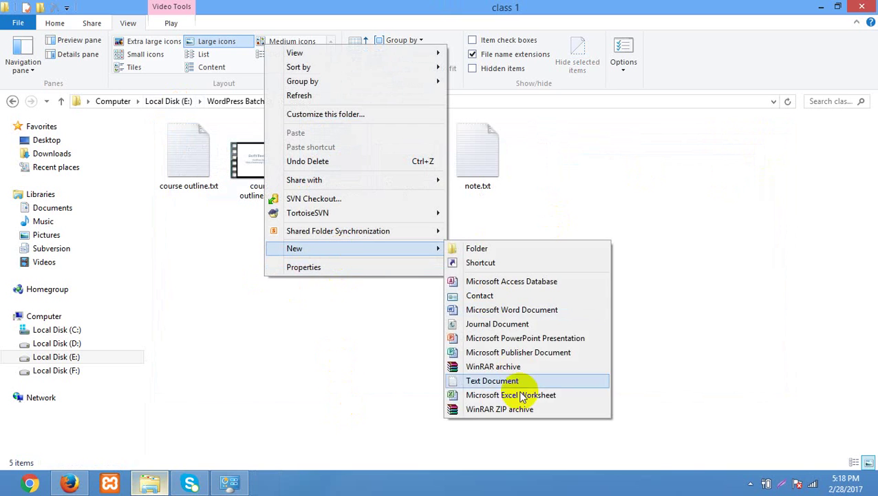
click(582, 382)
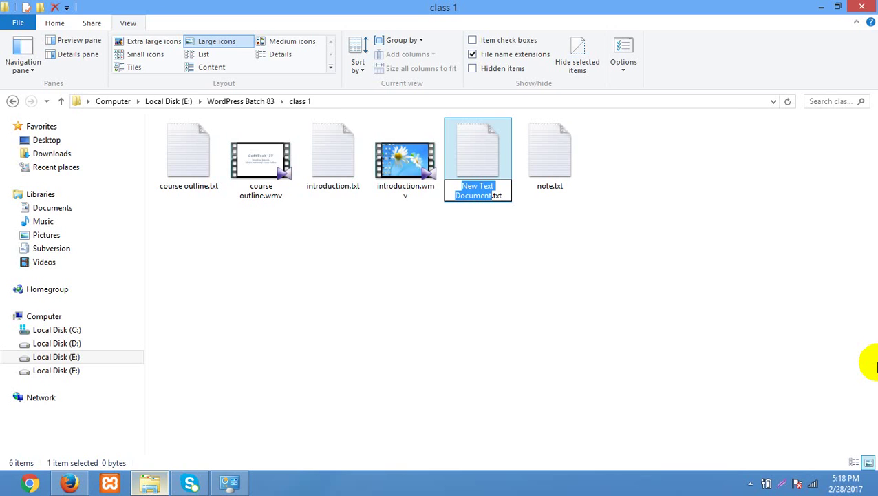
key(BackSpace)
text(ele)
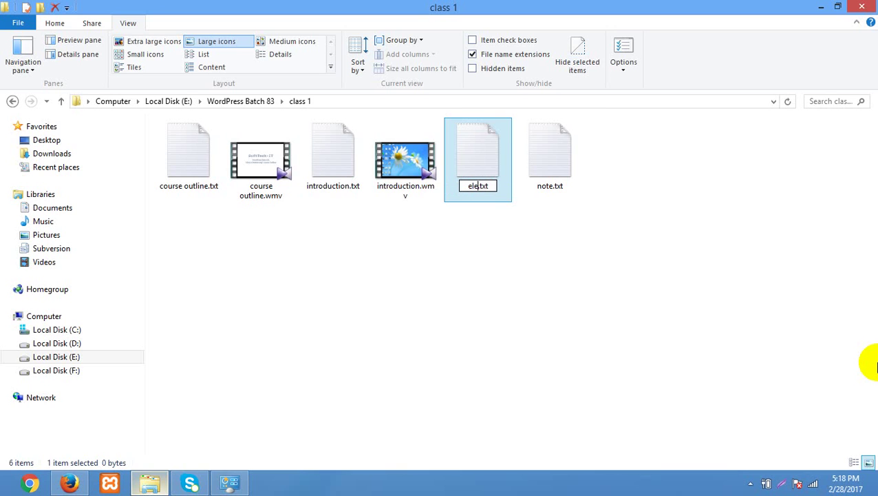
key(BackSpace)
key(BackSpace)
text(tei)
key(Left)
key(Left)
key(Left)
text(i)
key(Right)
key(Right)
key(Right)
key(BackSpace)
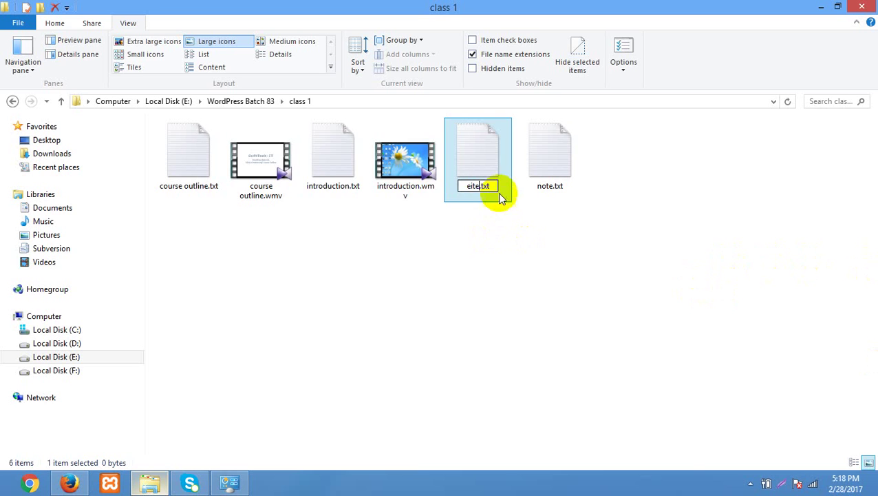
key(Return)
Rename eite.txt to eite.html and accept the file extension change.
right_click(332, 173)
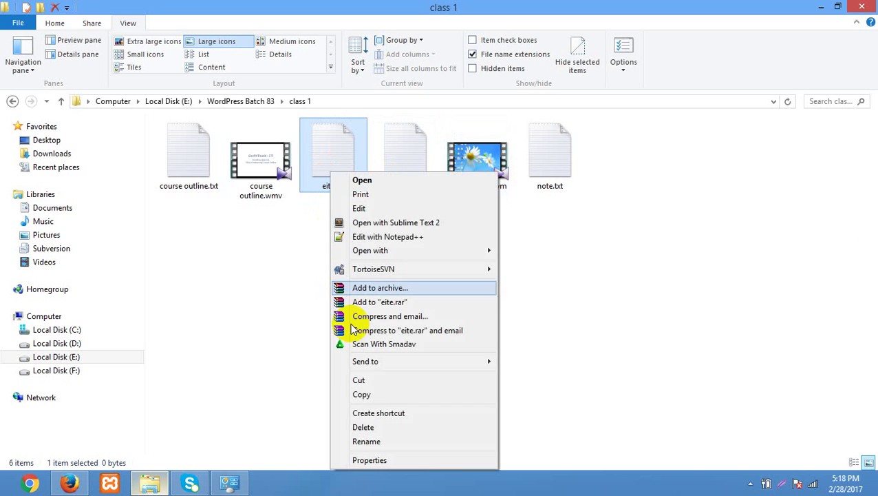
click(368, 441)
key(Right)
key(Right)
key(Right)
key(Right)
key(Right)
key(BackSpace)
key(BackSpace)
key(BackSpace)
text(html)
key(Return)
key(Return)
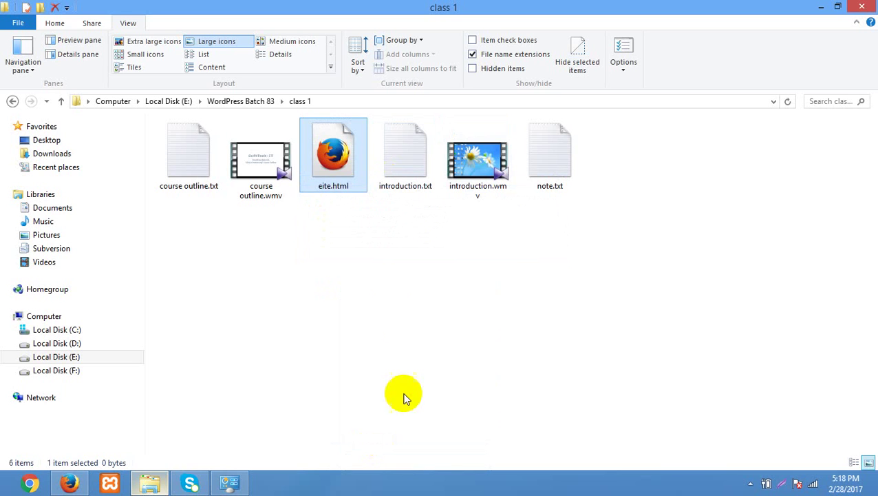
Open eite.html in Notepad and write "We are Batch 83" in it.
right_click(321, 154)
mouse_move(399, 201)
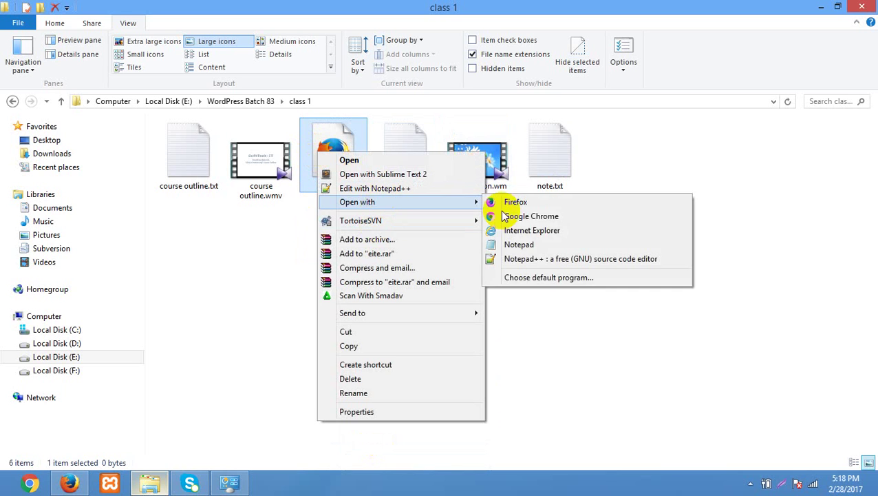
click(526, 246)
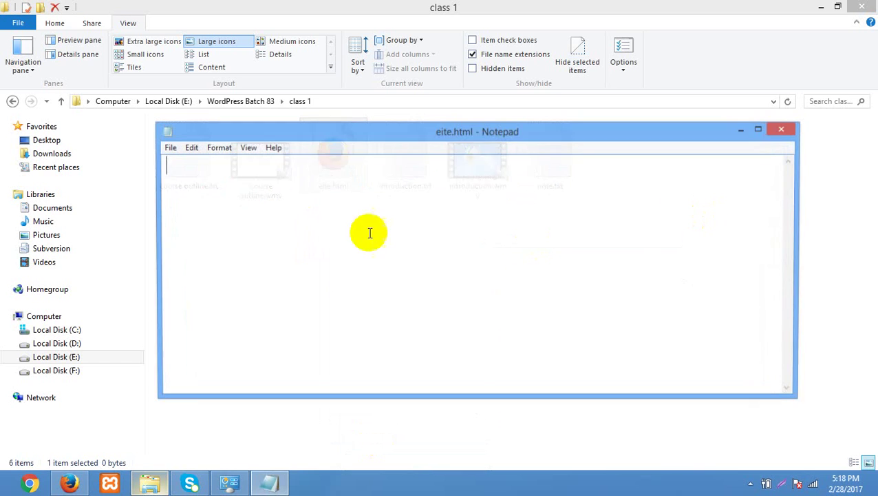
text(We are Batch 83)
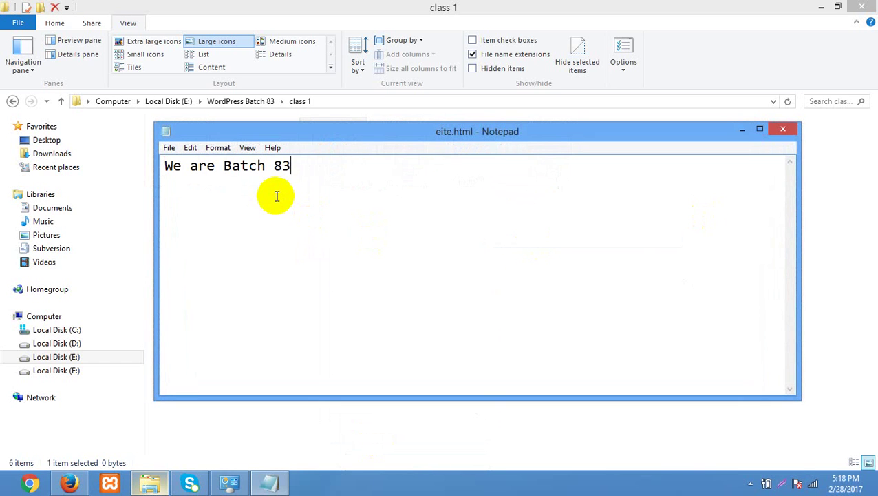
Copy the whole line in eite.html, delete it and paste it back, saving and closing the file.
key(ctrl+a)
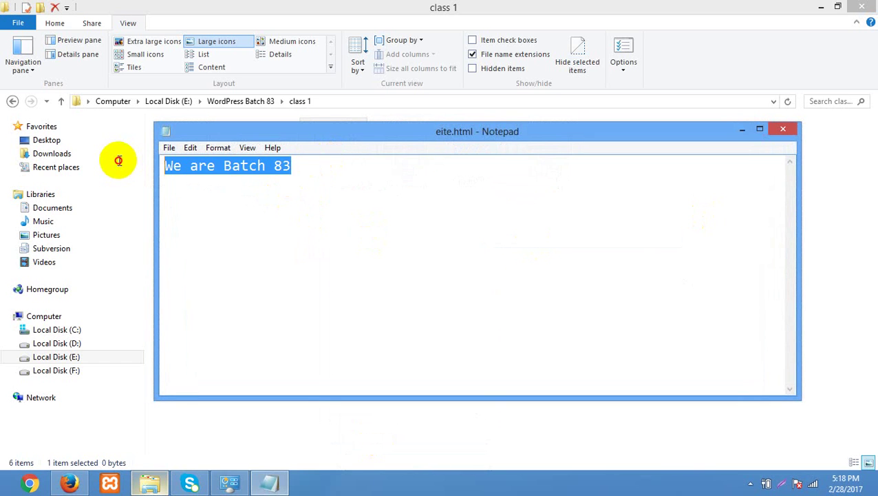
click(205, 213)
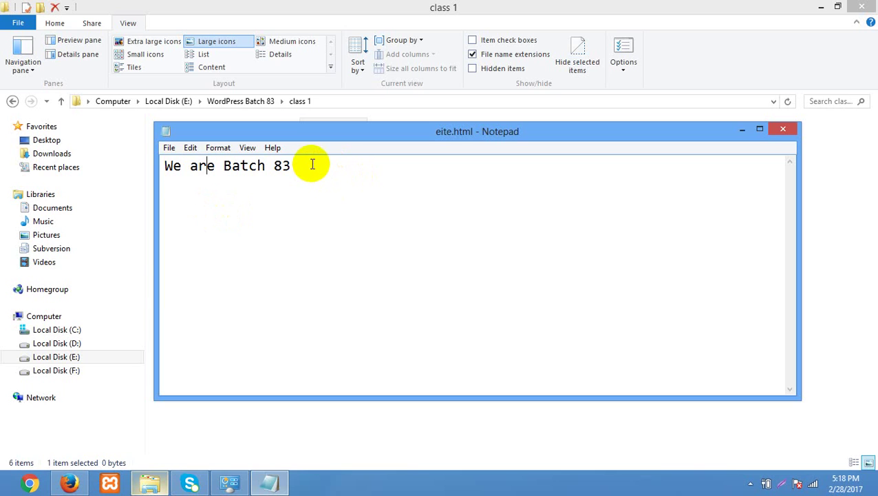
drag(312, 164, 3, 122)
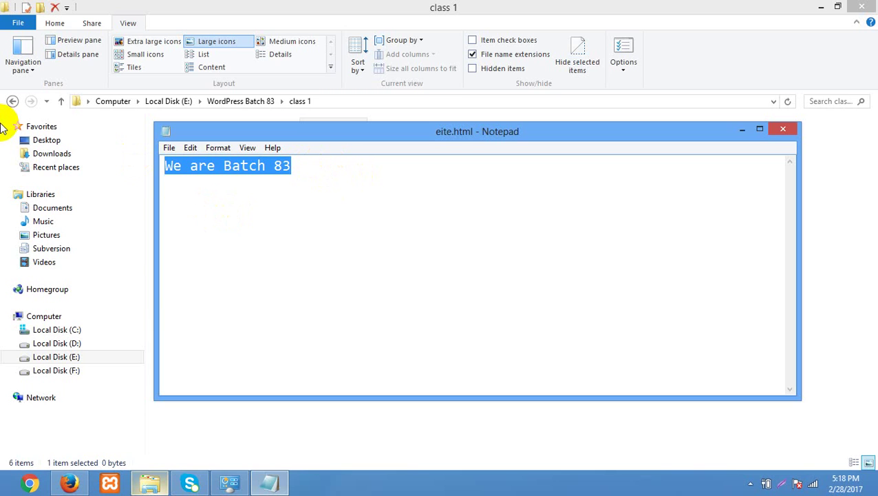
click(248, 172)
drag(347, 172, 7, 131)
key(ctrl+c)
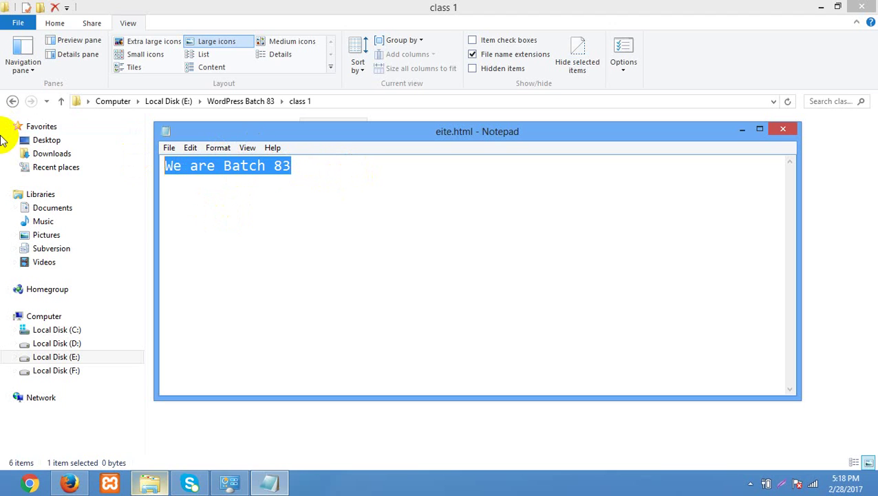
key(Delete)
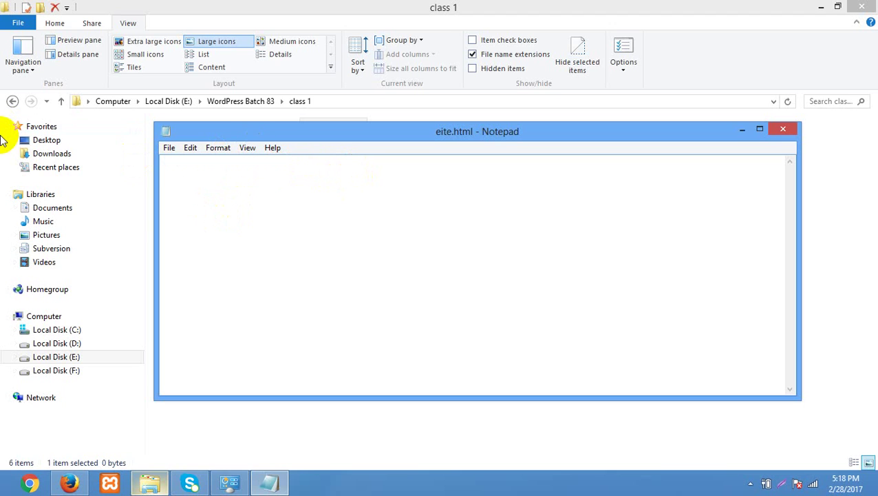
key(ctrl+v)
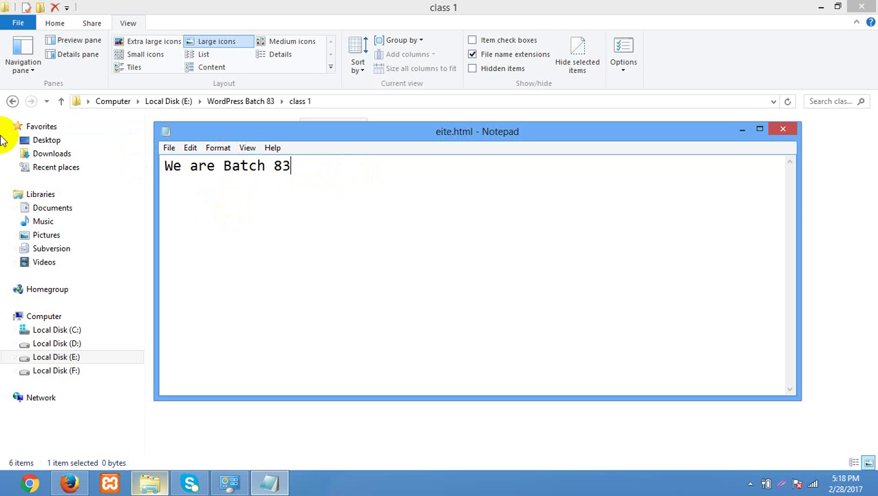
click(782, 130)
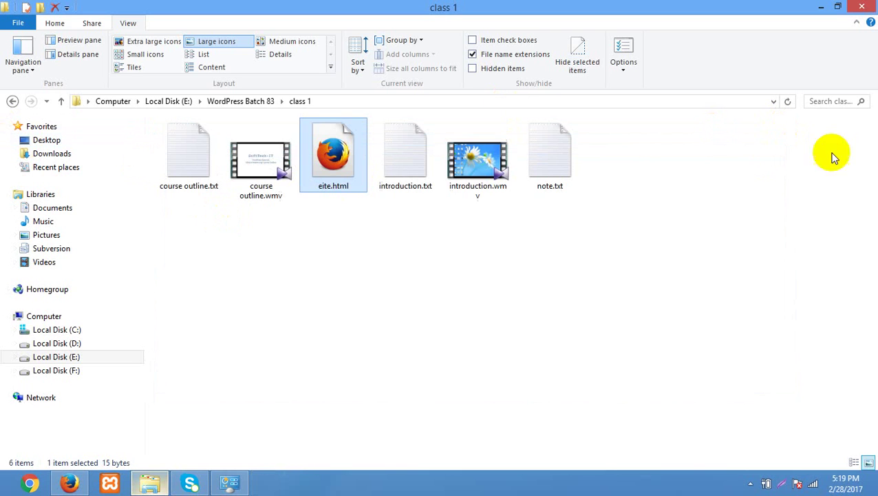